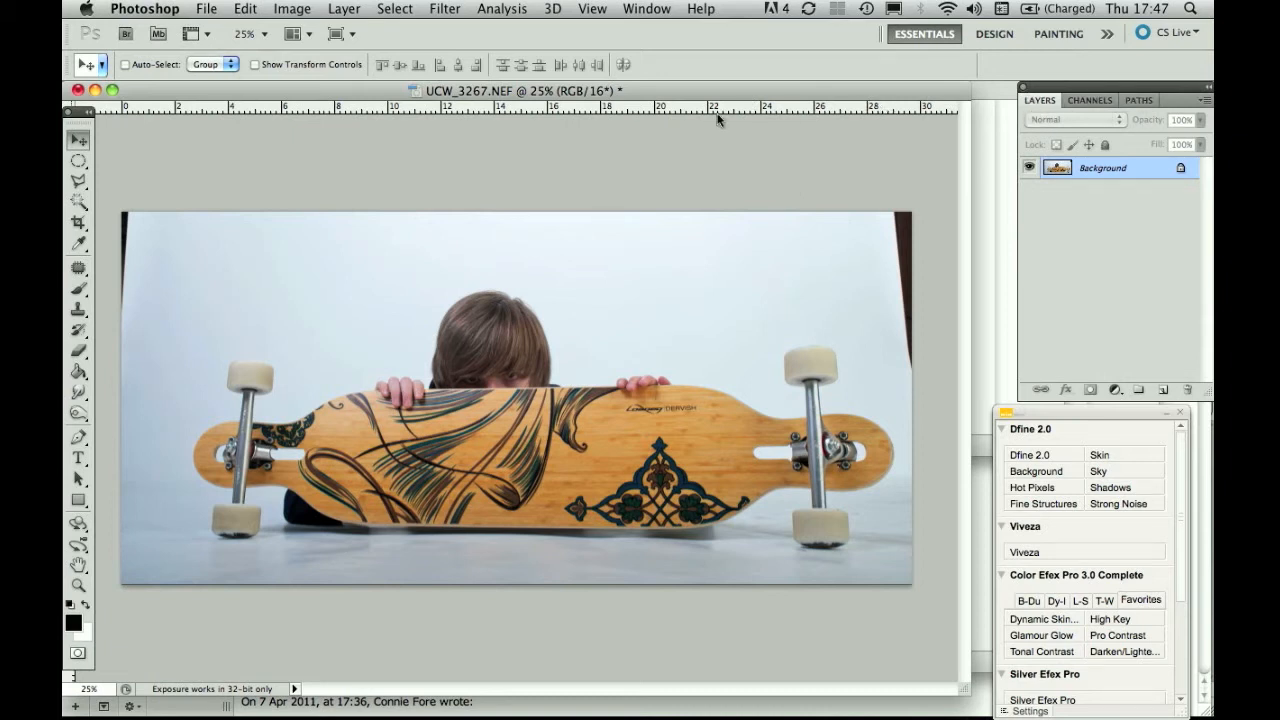
Duplicate the Background of UCW_3267.NEF into a new Layer 1 with Cmd+J.
click(648, 9)
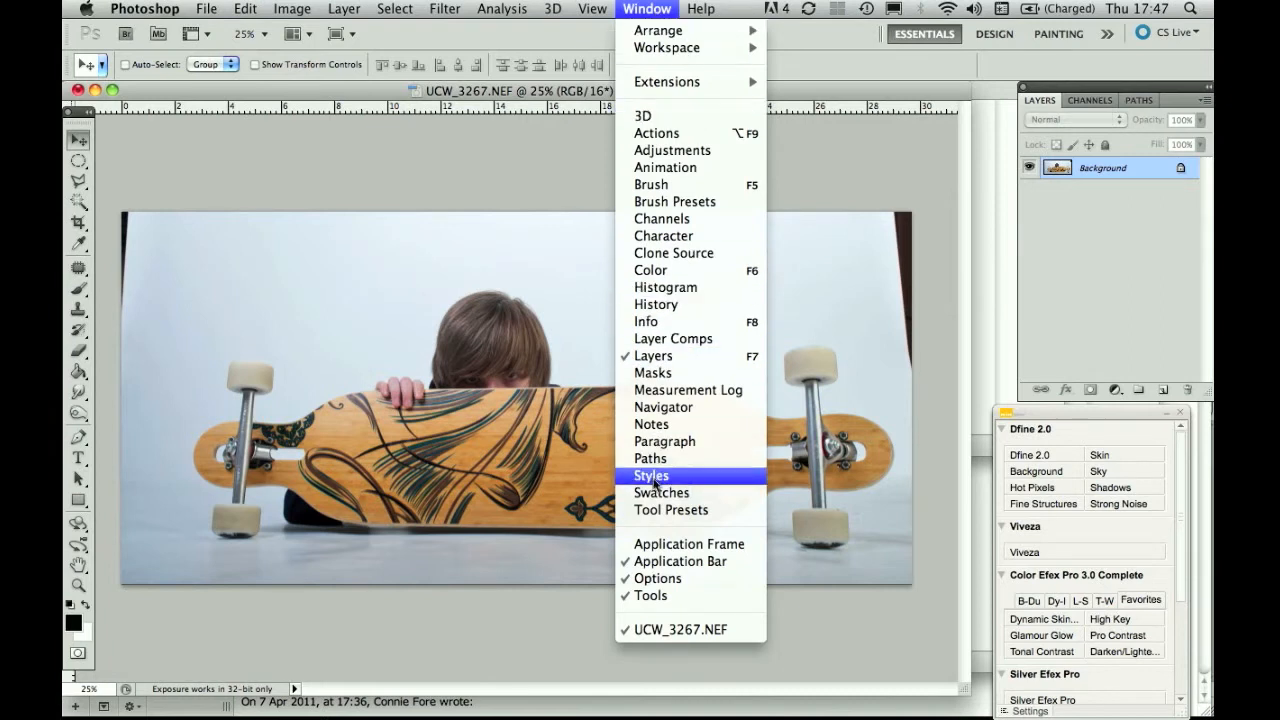
click(872, 192)
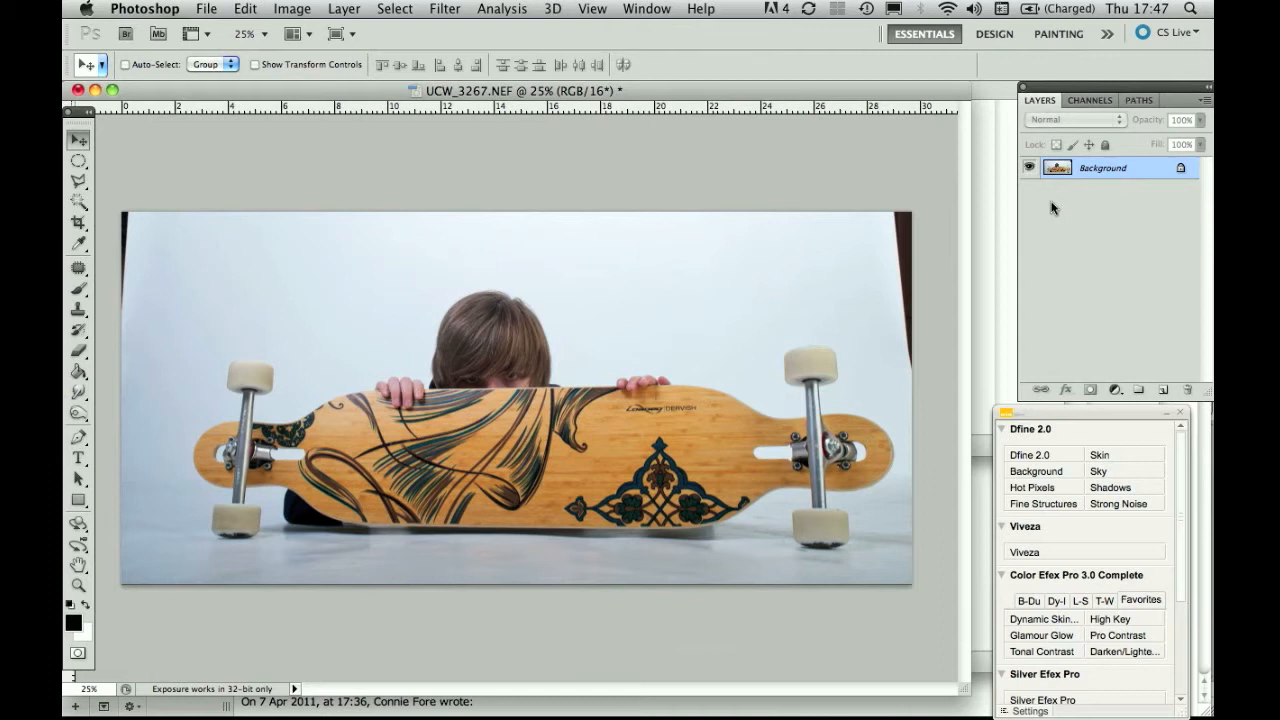
key(super+j)
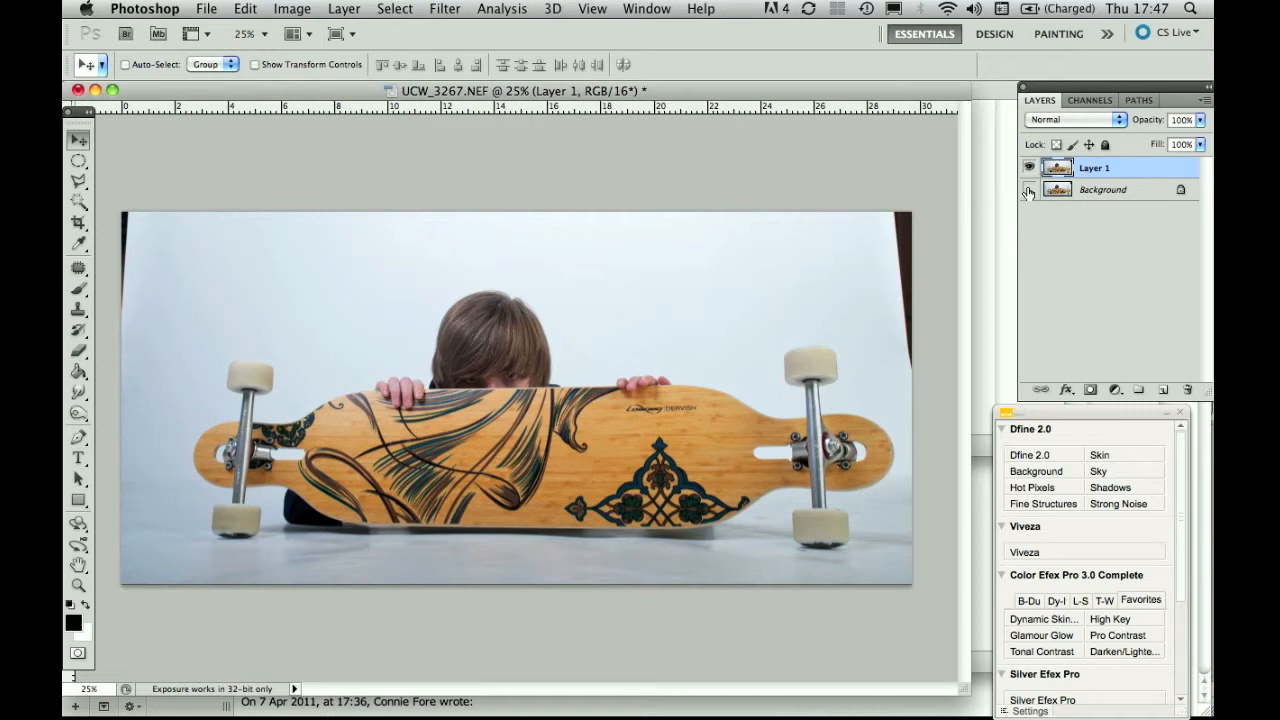
Select the Pen tool from the toolbox.
click(79, 438)
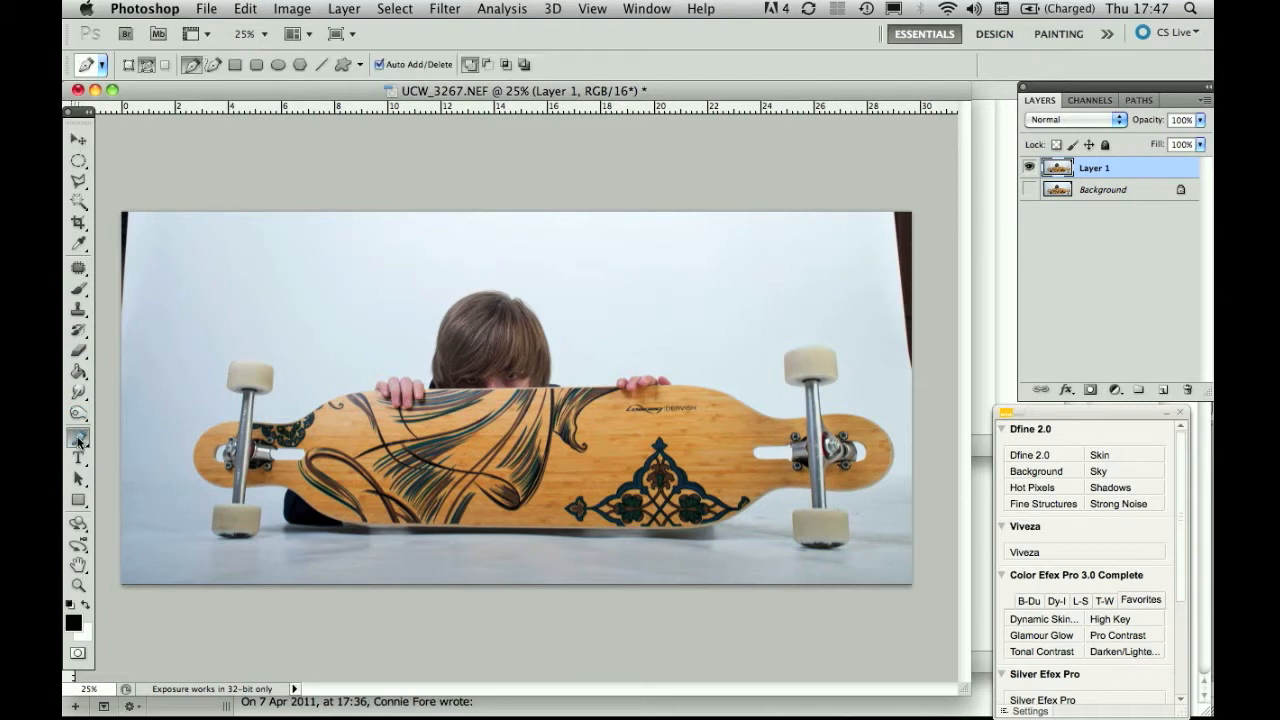
Set the Pen tool's options-bar mode to Paths.
click(147, 69)
Zoom in to about 400% on the deck edge beside the left truck.
key(super+plus)
key(super+plus)
key(super+plus)
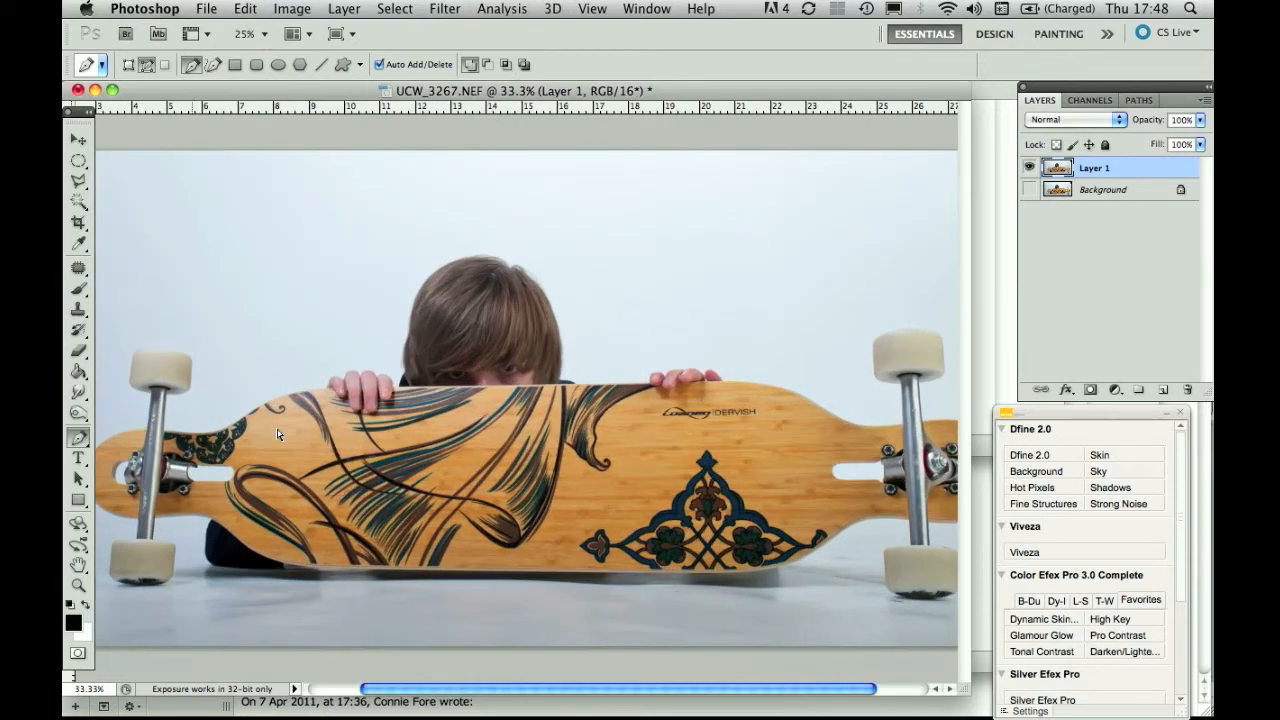
scroll(278, 437, left, 5)
scroll(278, 437, left, 10)
scroll(278, 437, down, 5)
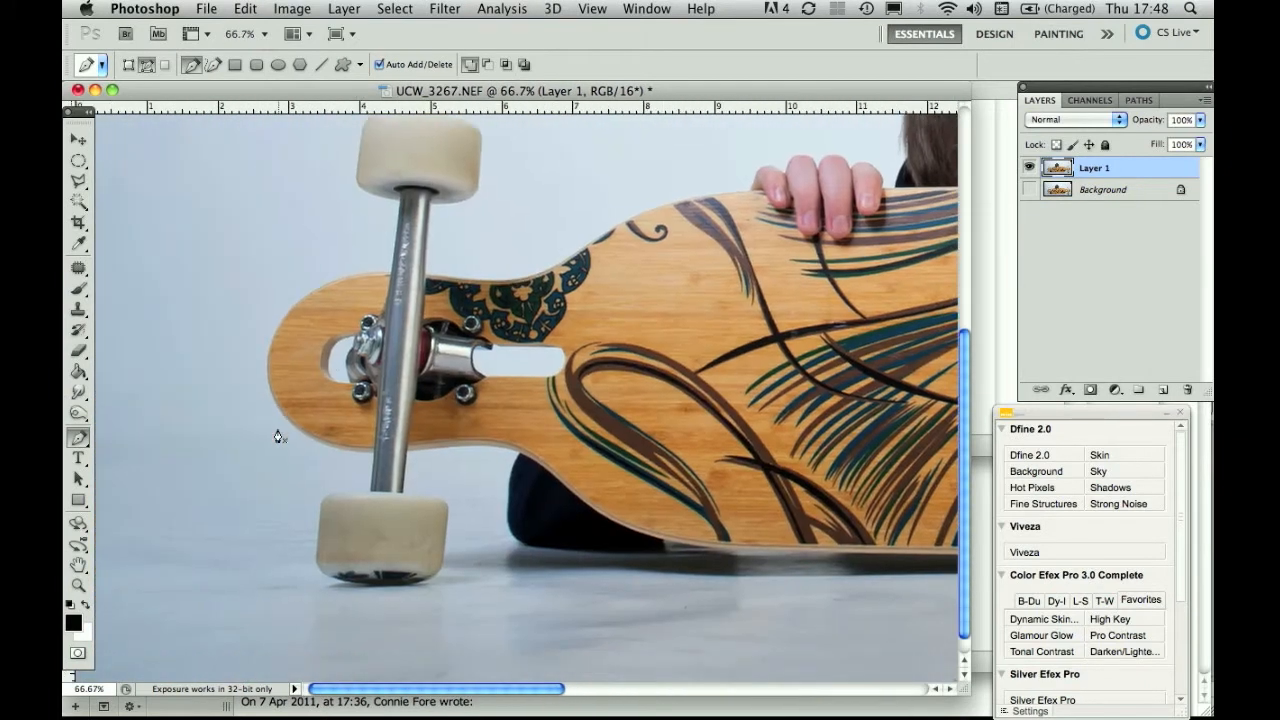
scroll(278, 437, up, 2)
scroll(278, 437, right, 2)
key(super+plus)
key(super+plus)
key(super+plus)
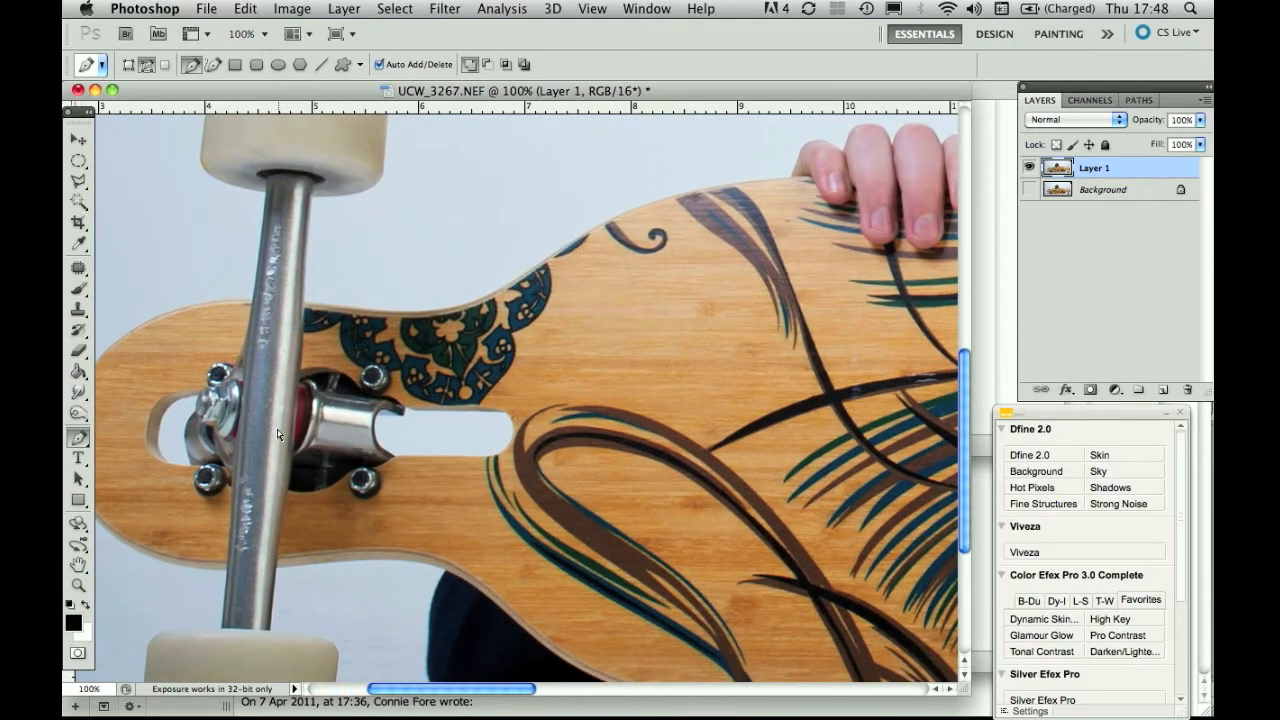
key(super+plus)
scroll(520, 388, left, 10)
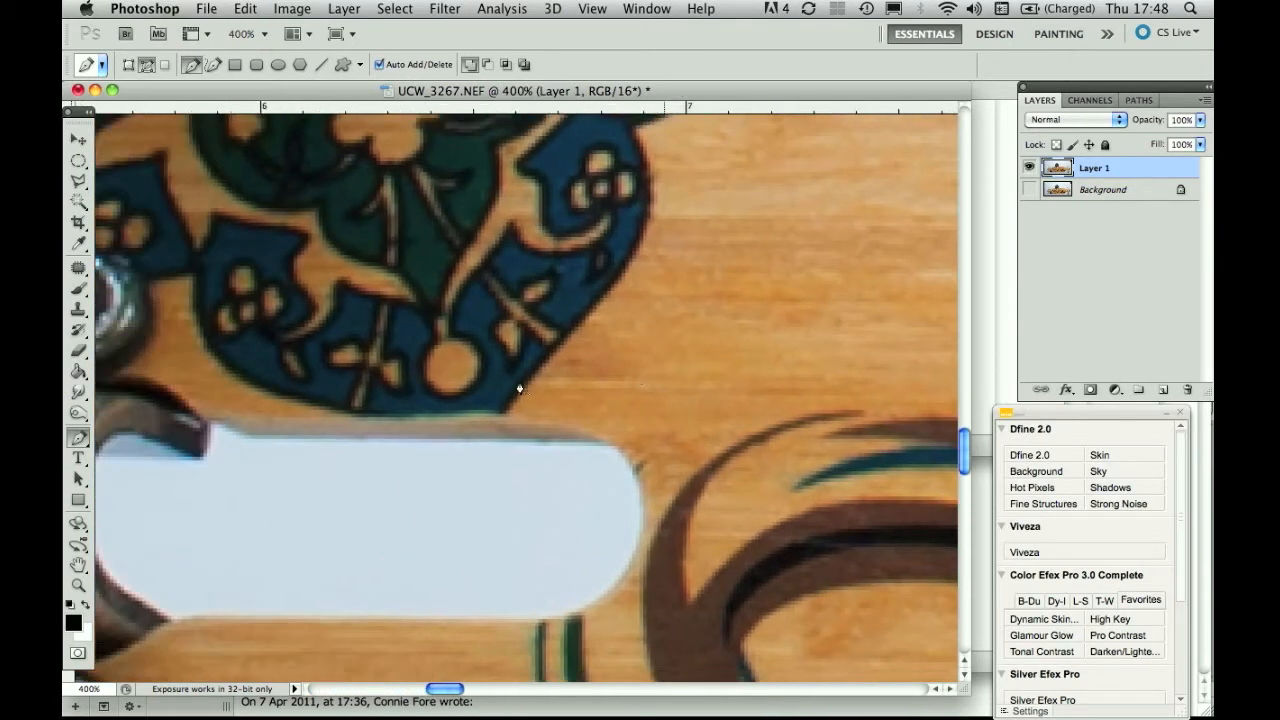
scroll(520, 388, left, 10)
scroll(520, 388, up, 2)
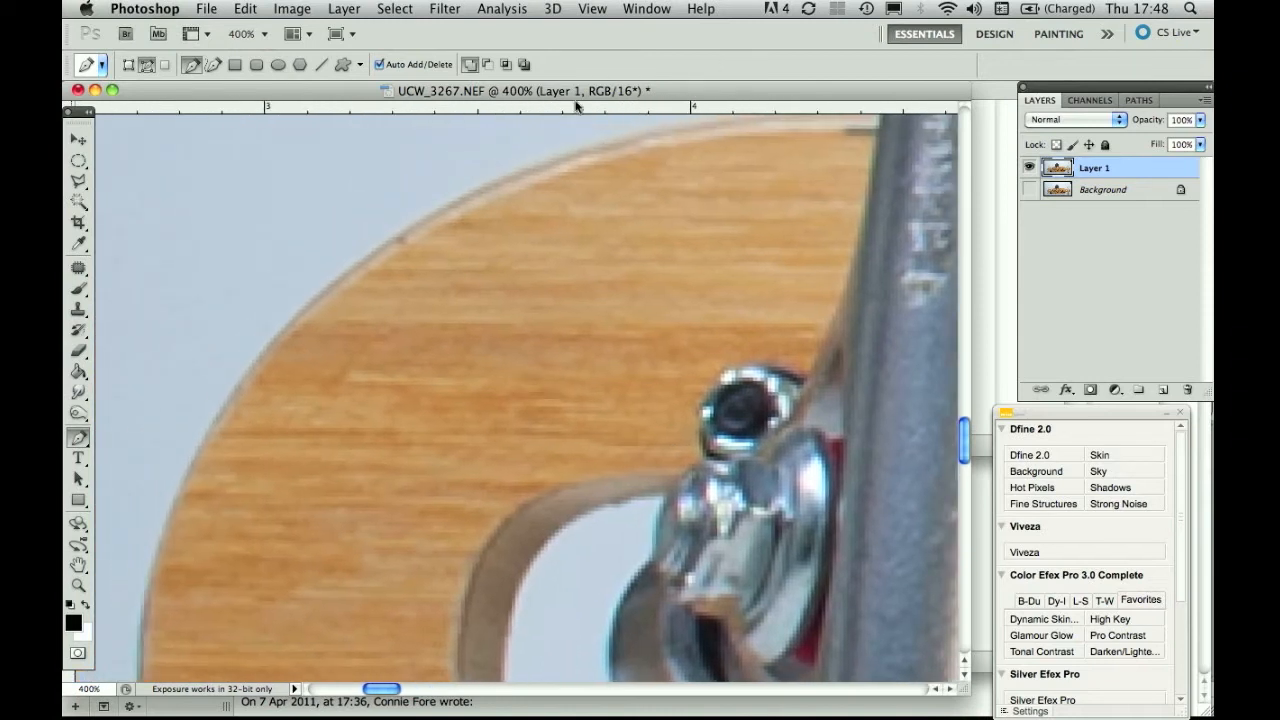
key(super+plus)
key(super+minus)
key(super+minus)
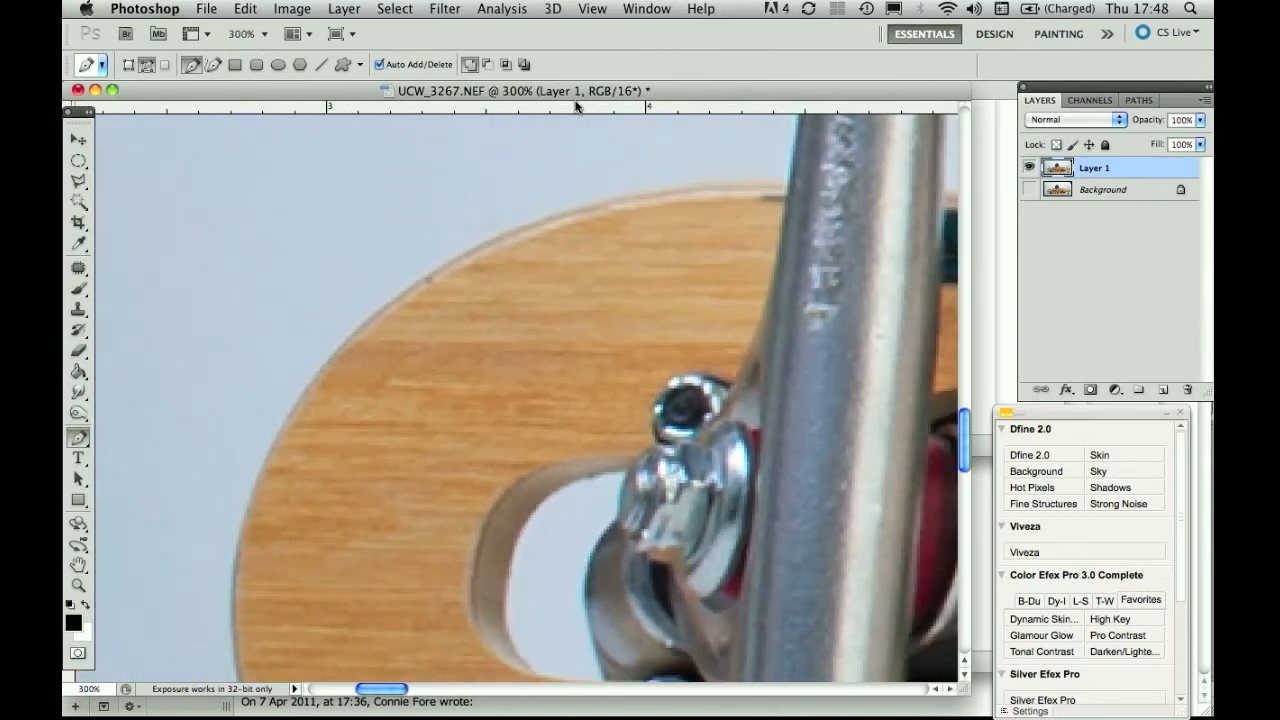
key(super+plus)
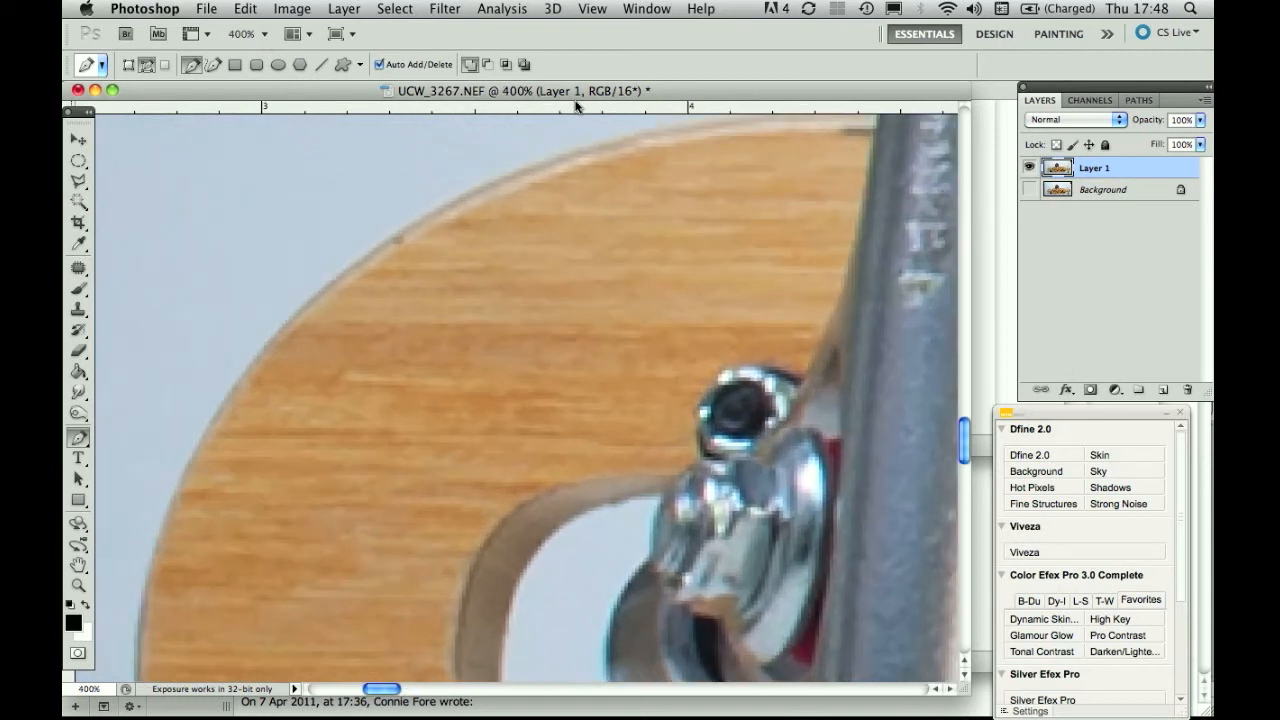
scroll(576, 105, down, 10)
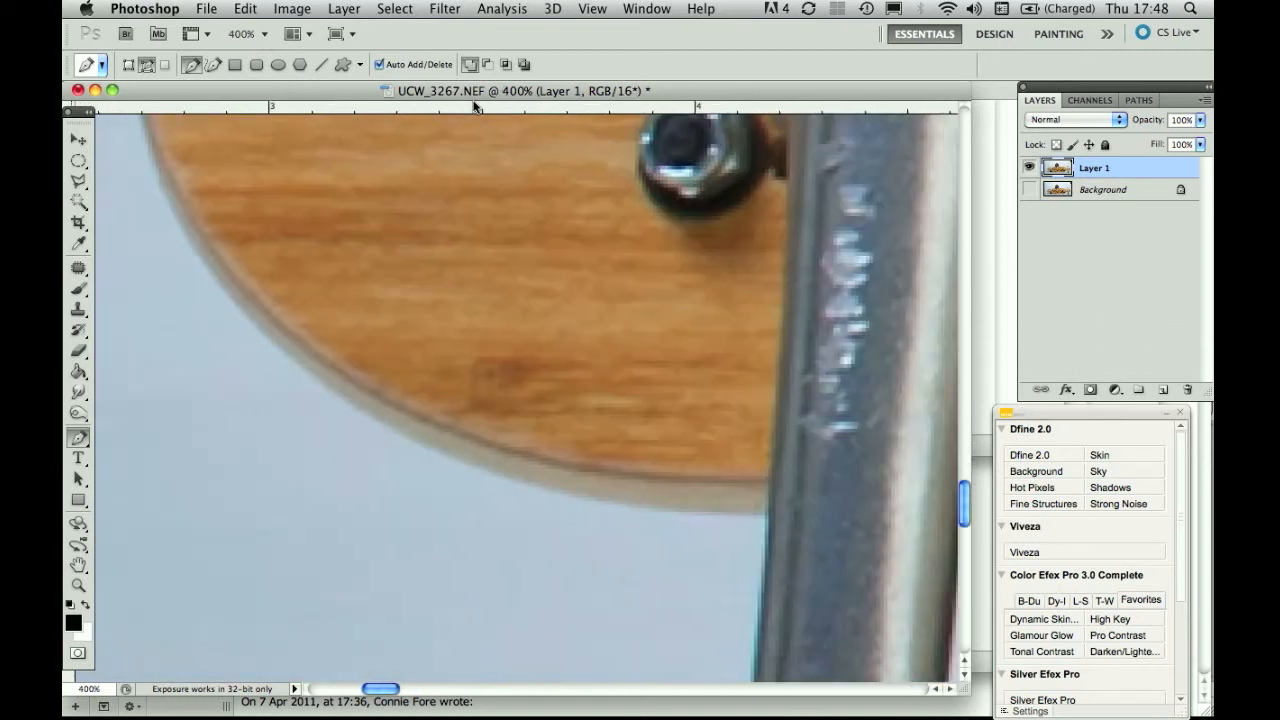
scroll(474, 105, up, 5)
scroll(500, 106, right, 4)
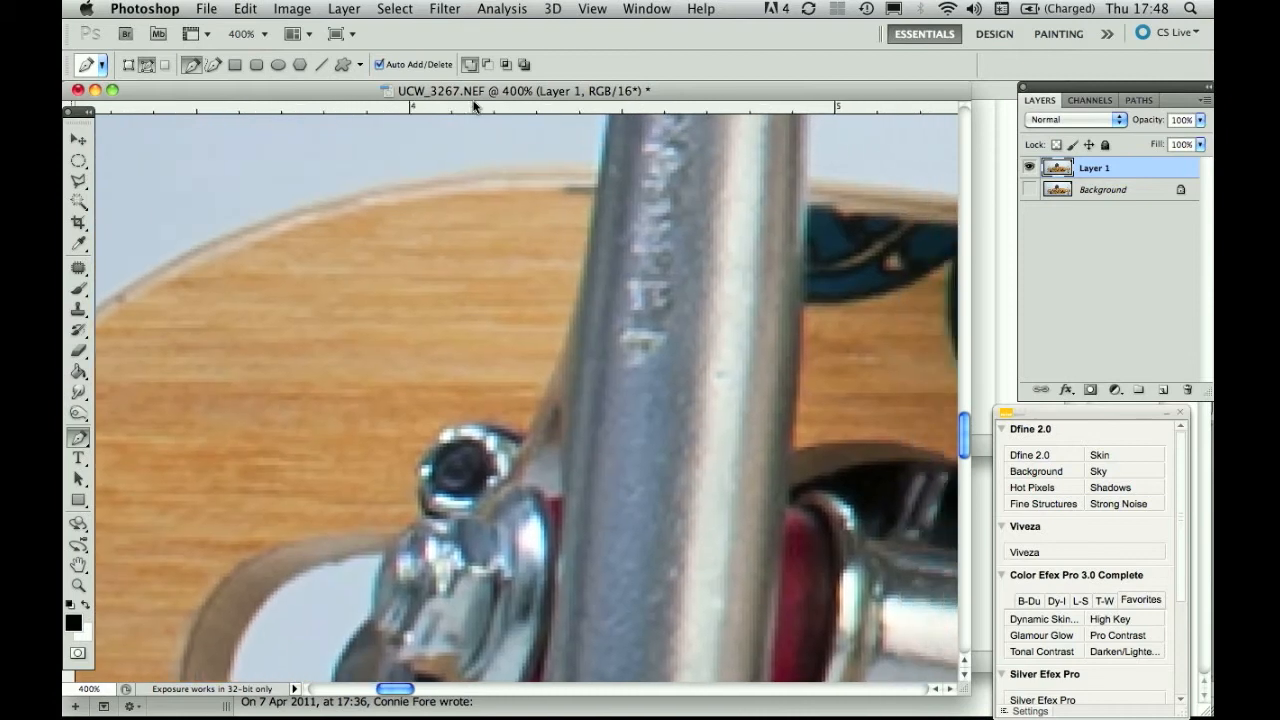
Place pen anchors along the deck's top edge toward the left end, undoing a misplaced one.
click(575, 165)
key(super+z)
click(506, 169)
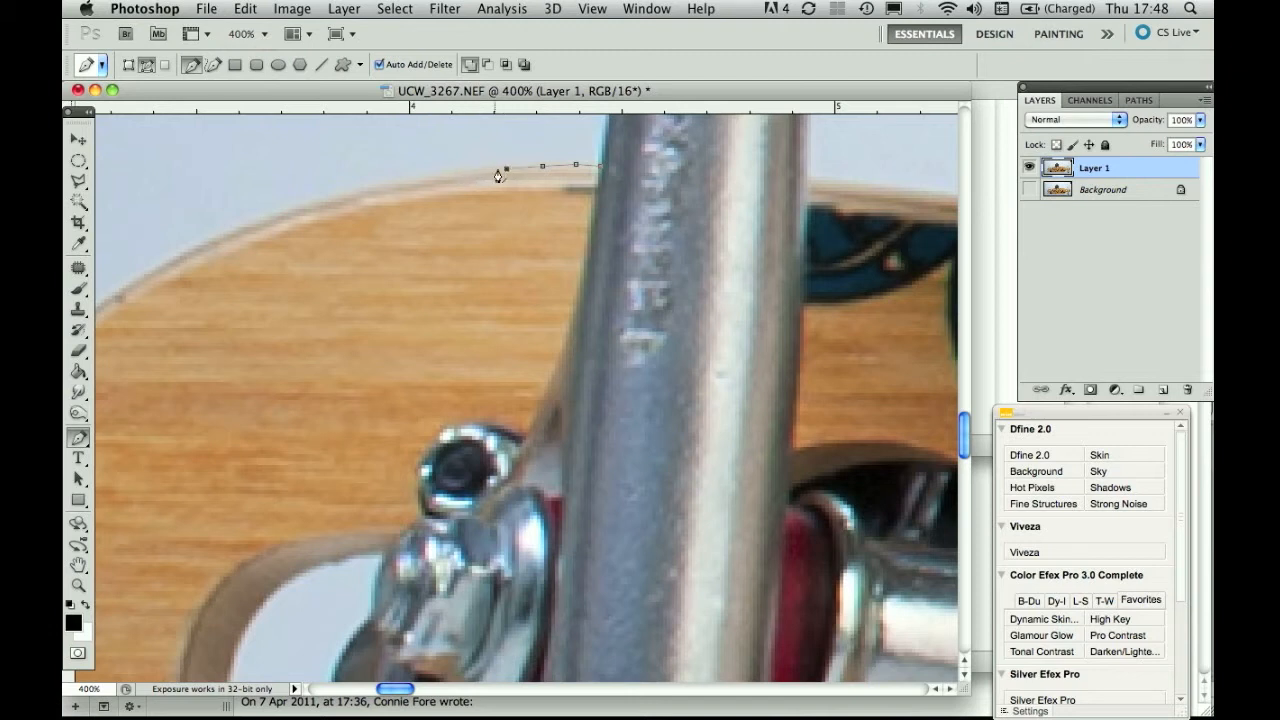
click(425, 179)
click(387, 187)
click(361, 194)
key(super+equal)
key(super+equal)
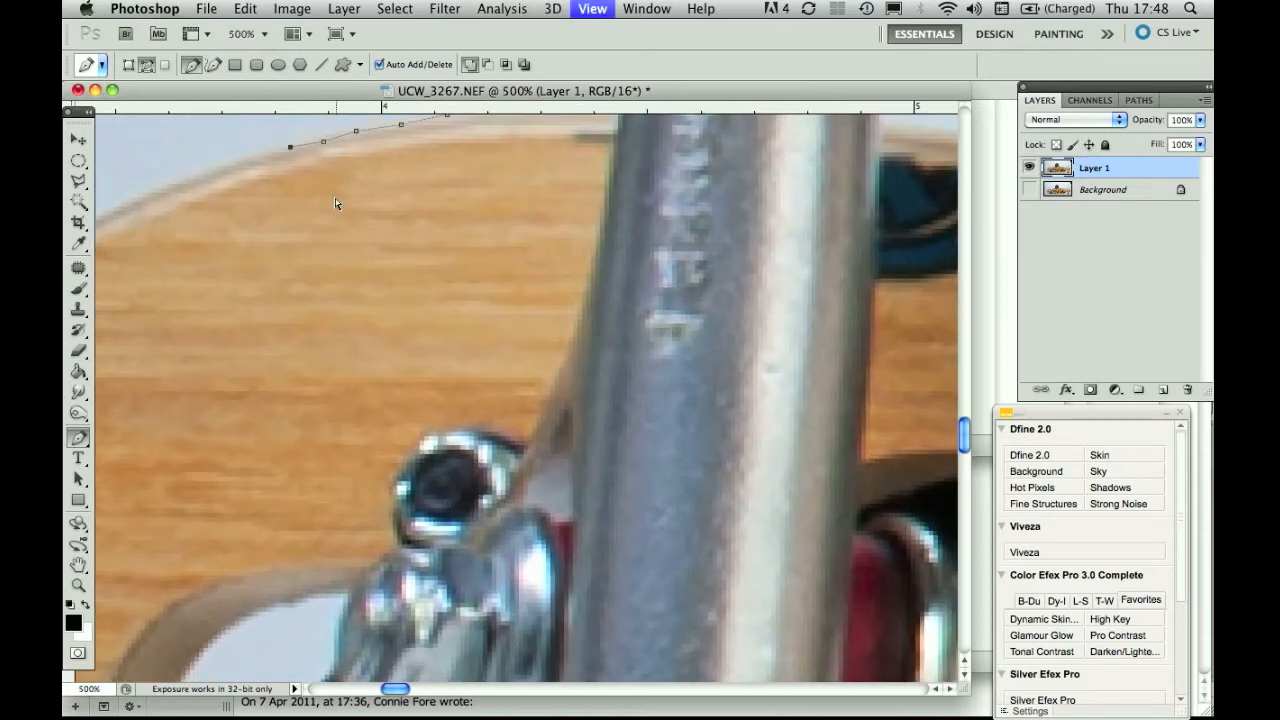
scroll(306, 246, up, 8)
Undo the inaccurate anchors, re-place two on the top edge, and add one below the nose.
key(super+alt+z)
key(super+alt+z)
key(super+alt+z)
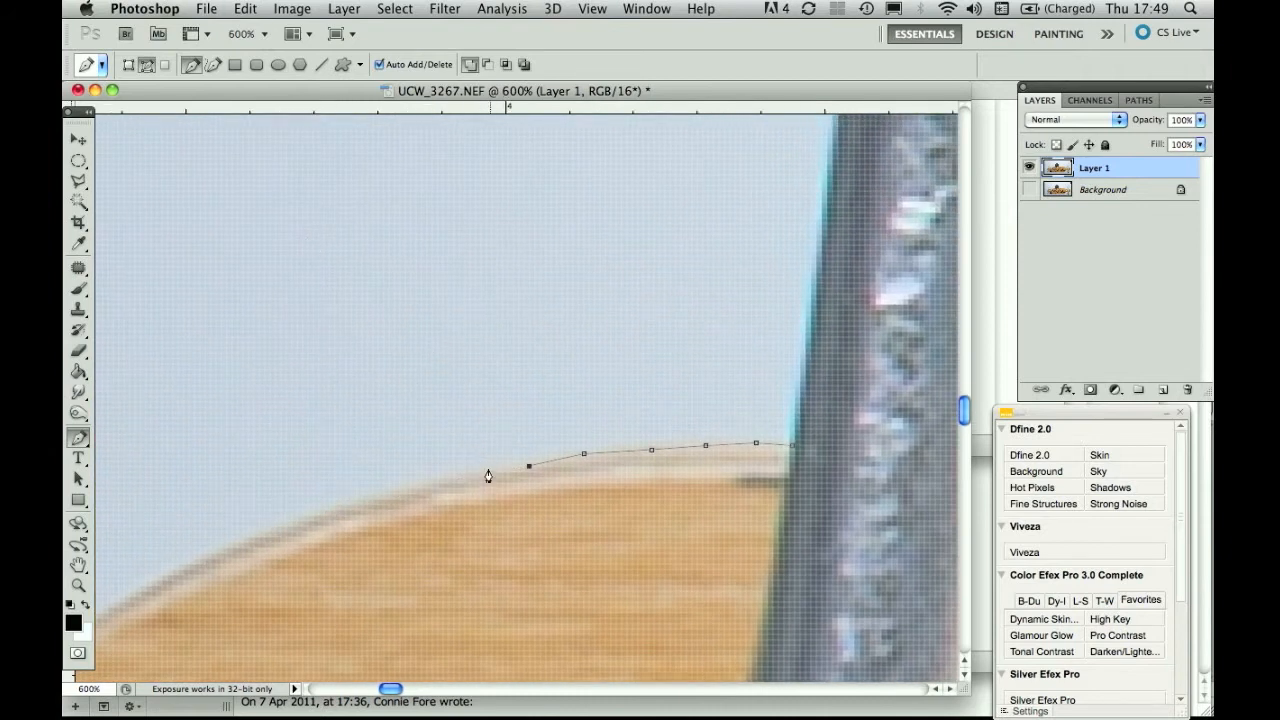
click(490, 472)
click(431, 482)
key(super+minus)
key(super+minus)
key(super+minus)
key(super+minus)
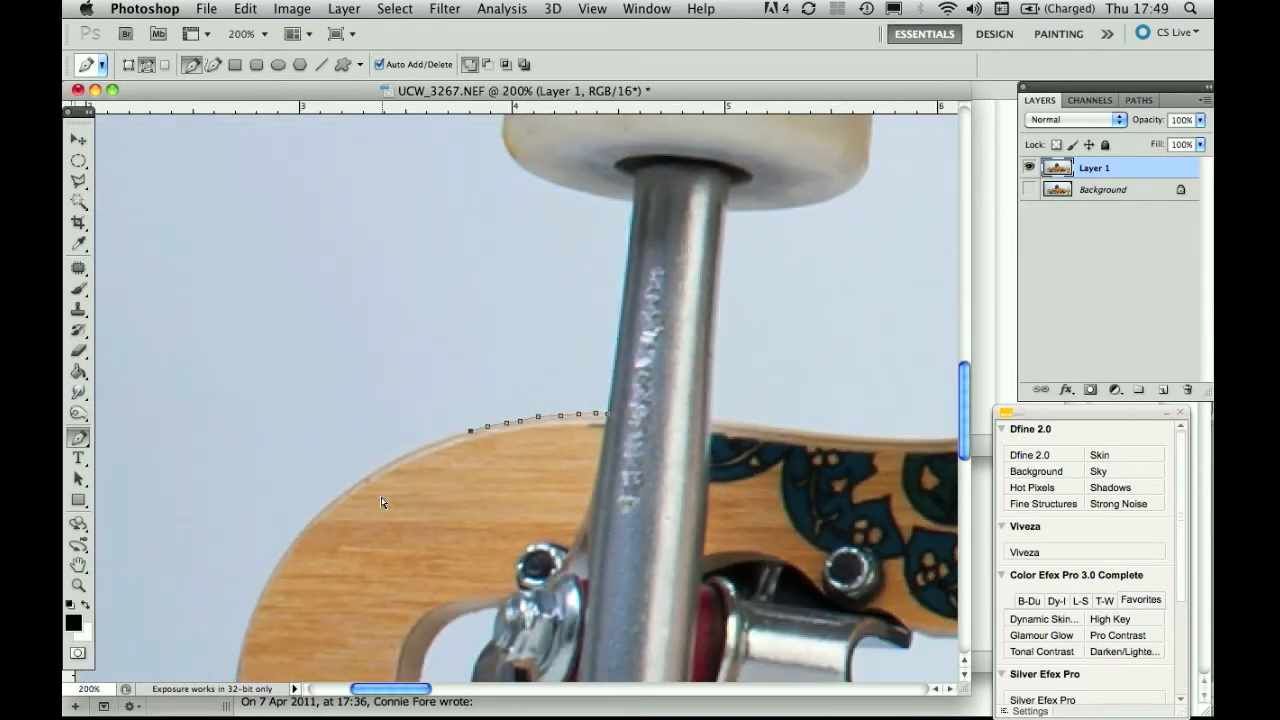
key(super+minus)
scroll(381, 502, down, 2)
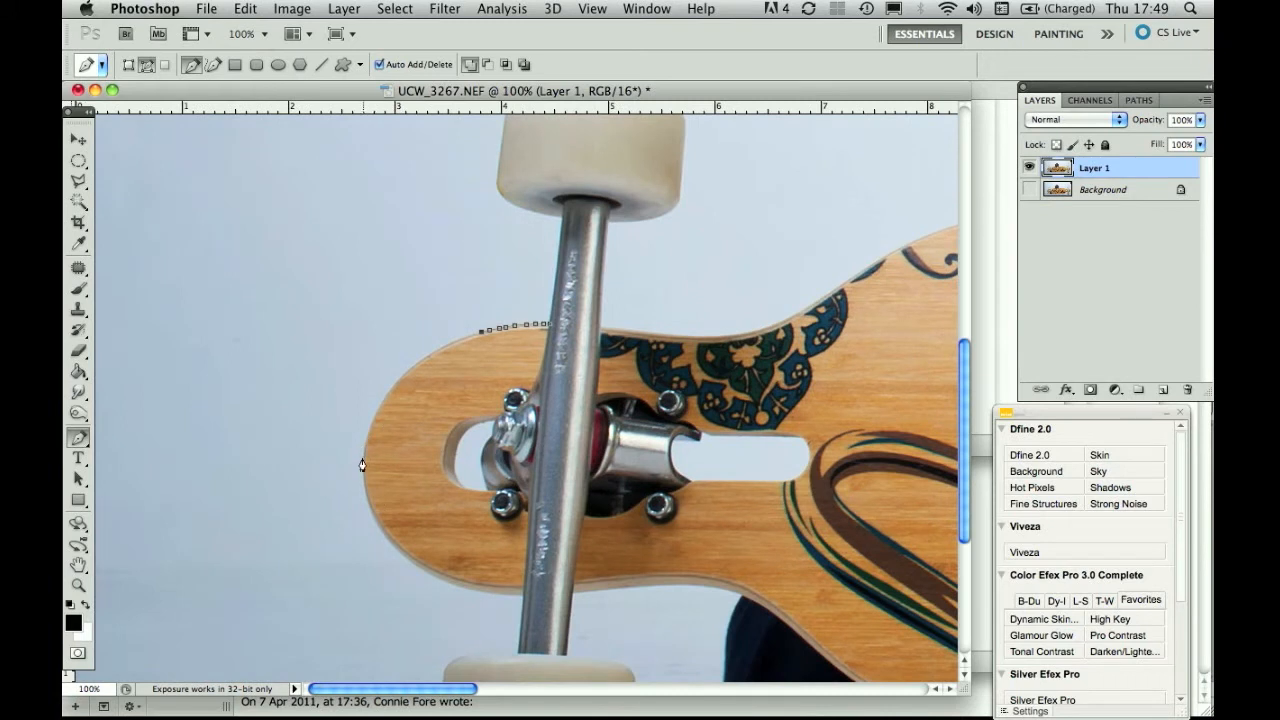
click(471, 592)
Bend the path segment around the rounded nose and add an anchor pulled onto its edge.
drag(477, 458, 358, 461)
key(super+equal)
key(super+equal)
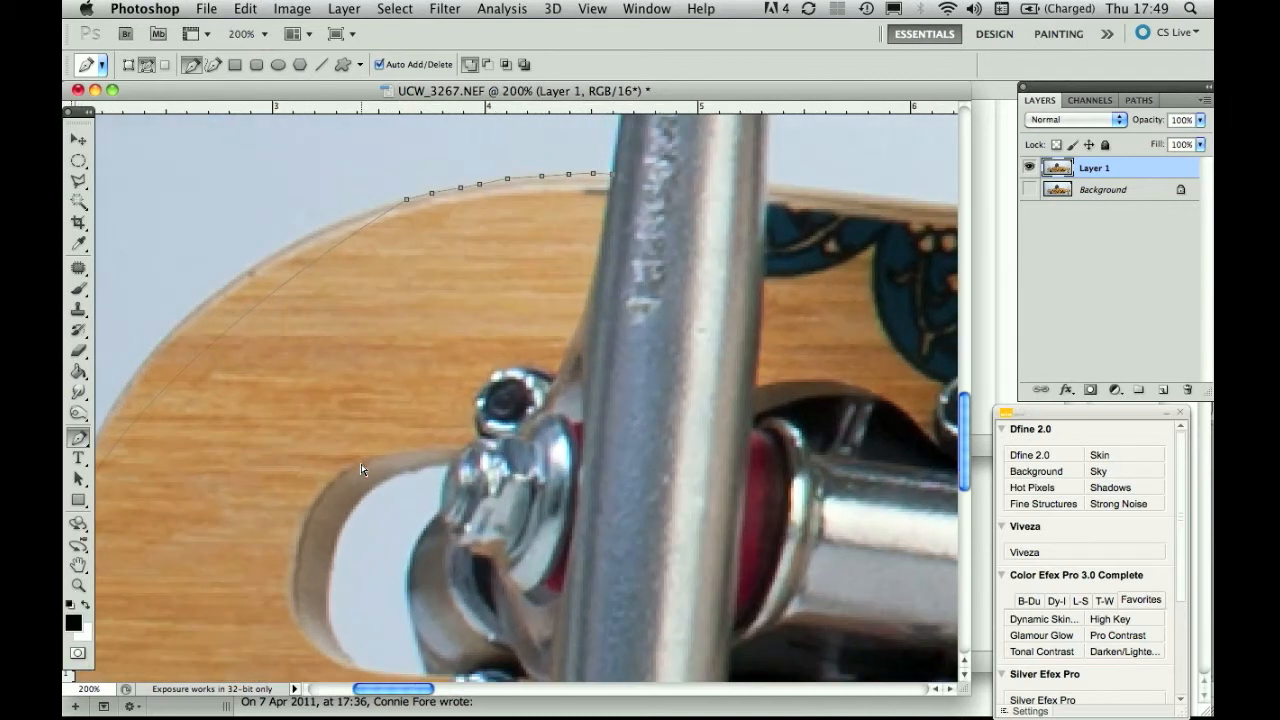
scroll(361, 471, left, 5)
scroll(361, 471, down, 3)
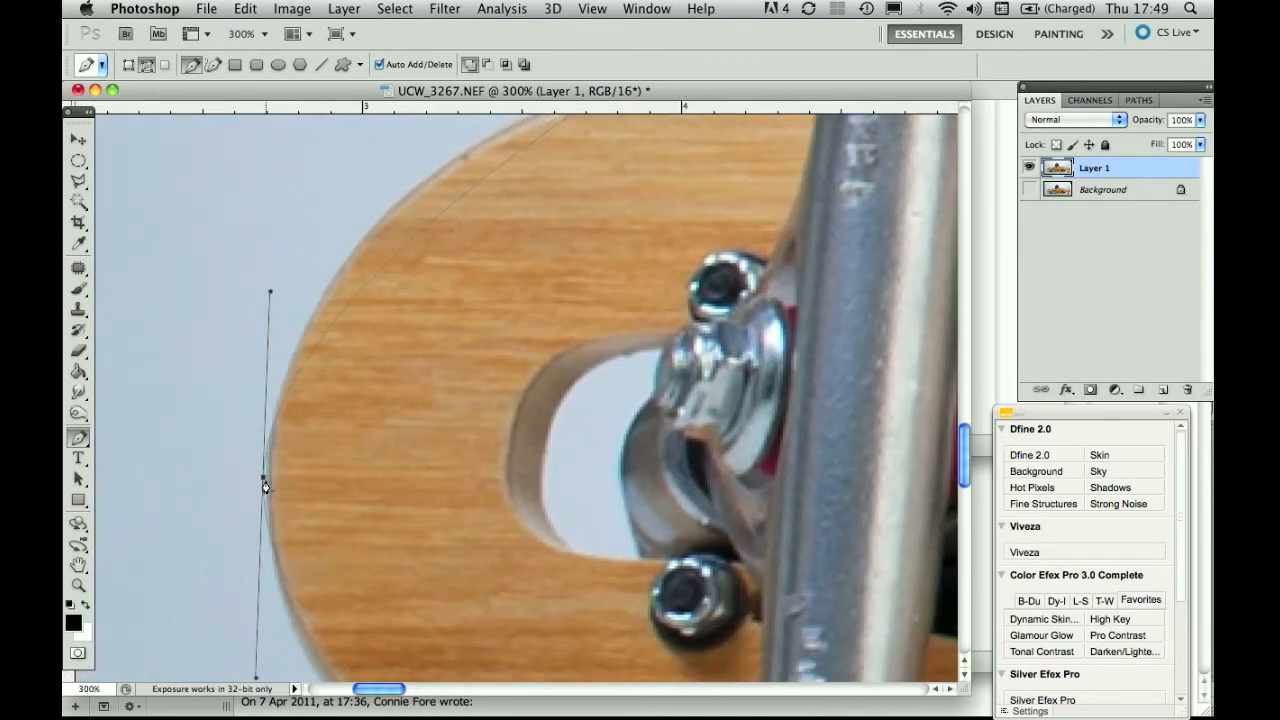
drag(263, 478, 266, 478)
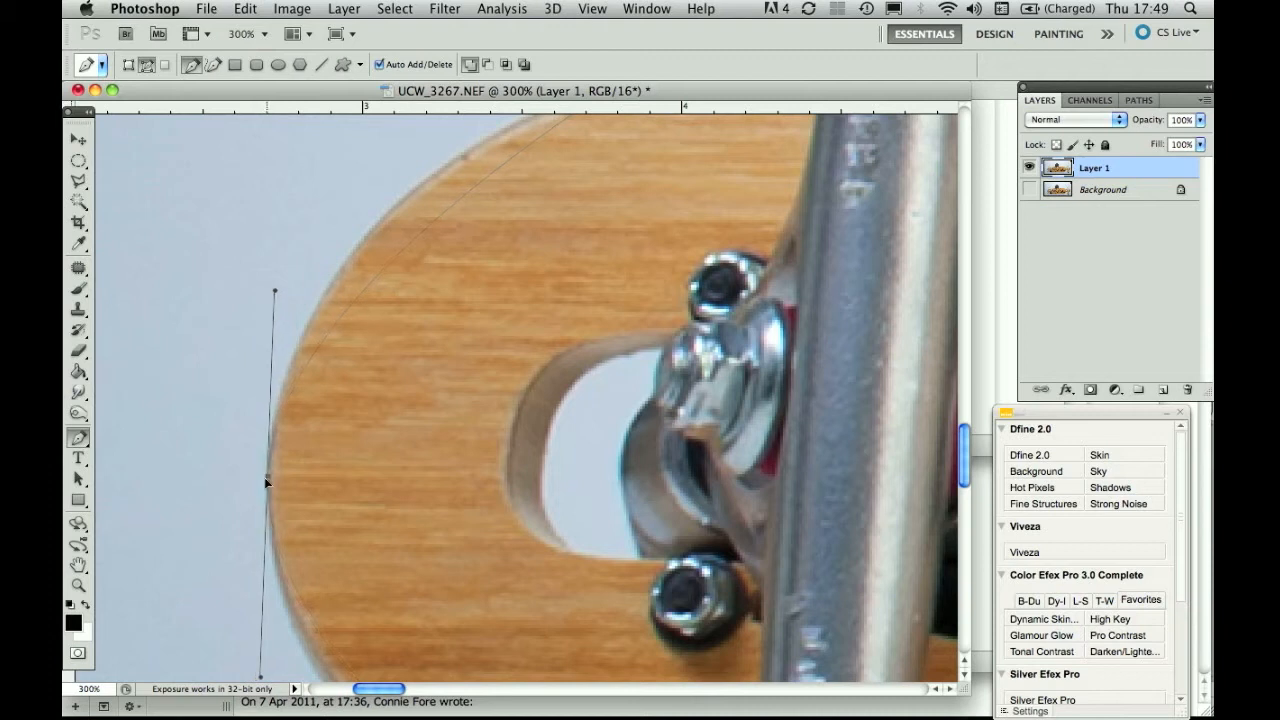
scroll(264, 477, up, 4)
scroll(264, 477, right, 3)
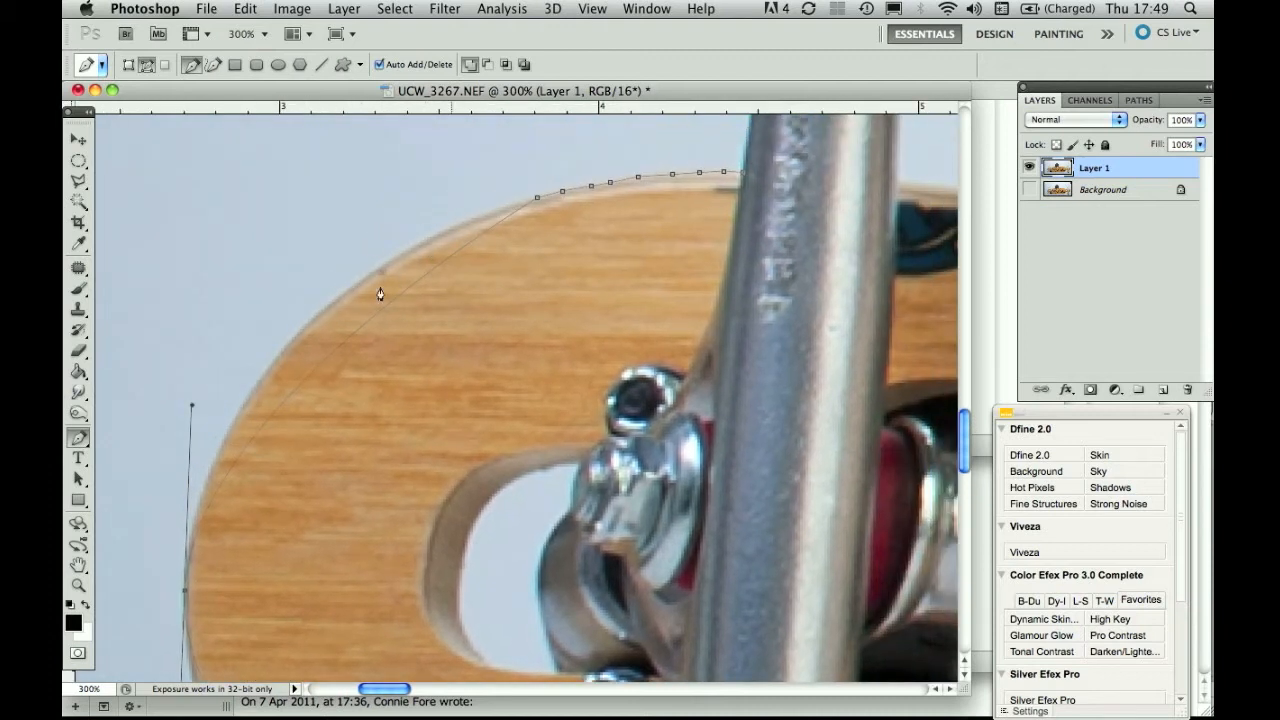
click(340, 348)
drag(340, 348, 312, 316)
Extend the path with anchors along the deck's lower edge up to the truck.
scroll(312, 316, down, 5)
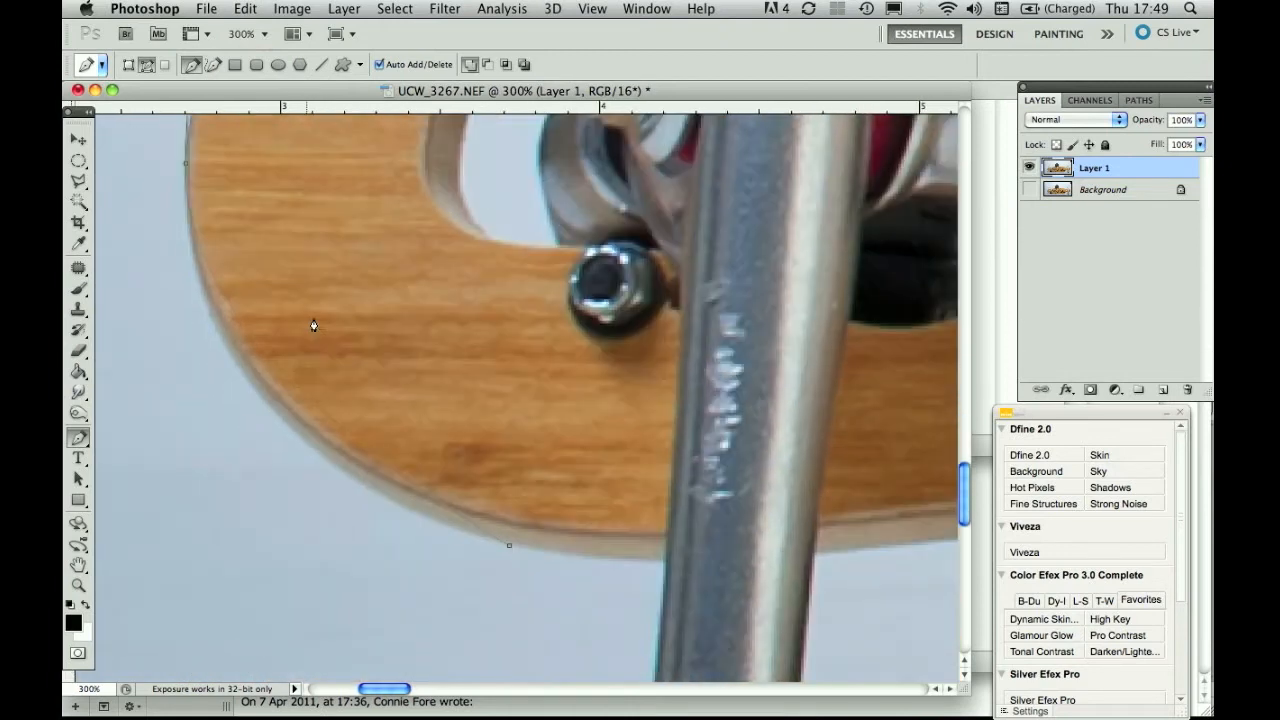
click(306, 403)
drag(295, 417, 285, 421)
click(530, 549)
click(564, 555)
key(super+z)
click(605, 560)
click(632, 561)
click(652, 561)
key(super+equal)
key(super+equal)
Place five anchors down the left side of the truck's metal bar to the wheel.
scroll(662, 569, down, 10)
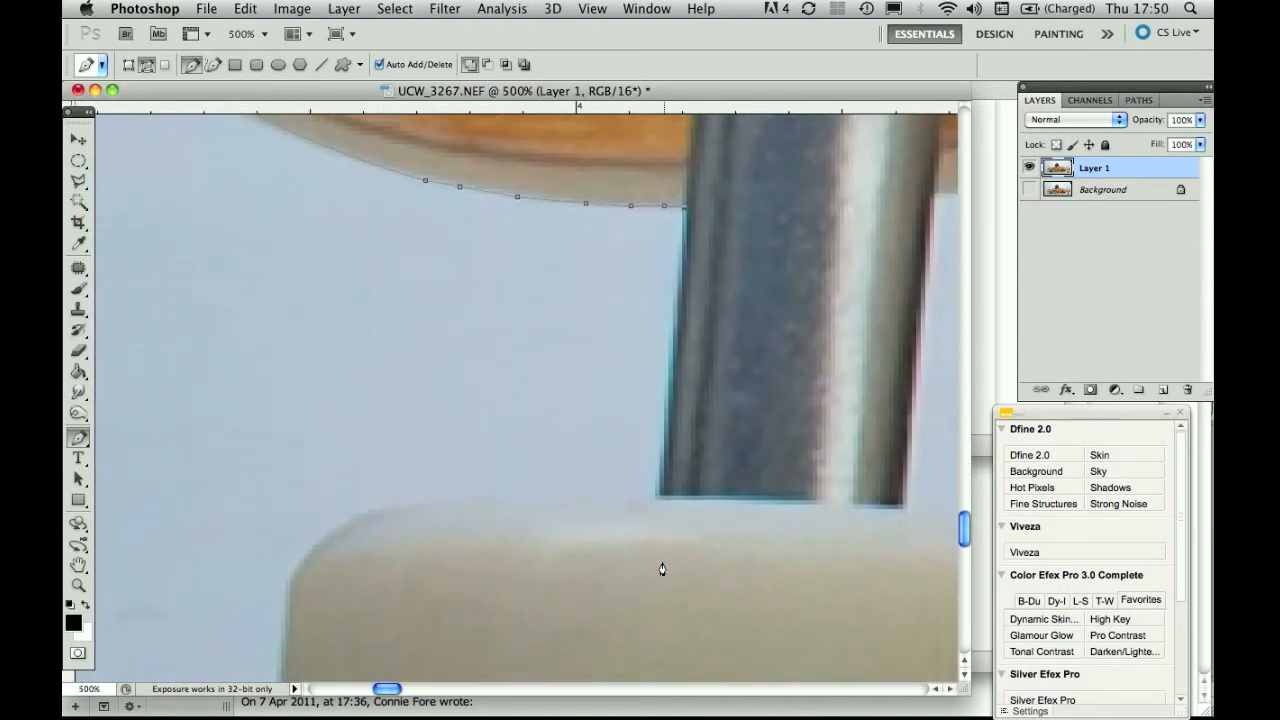
click(680, 281)
click(677, 321)
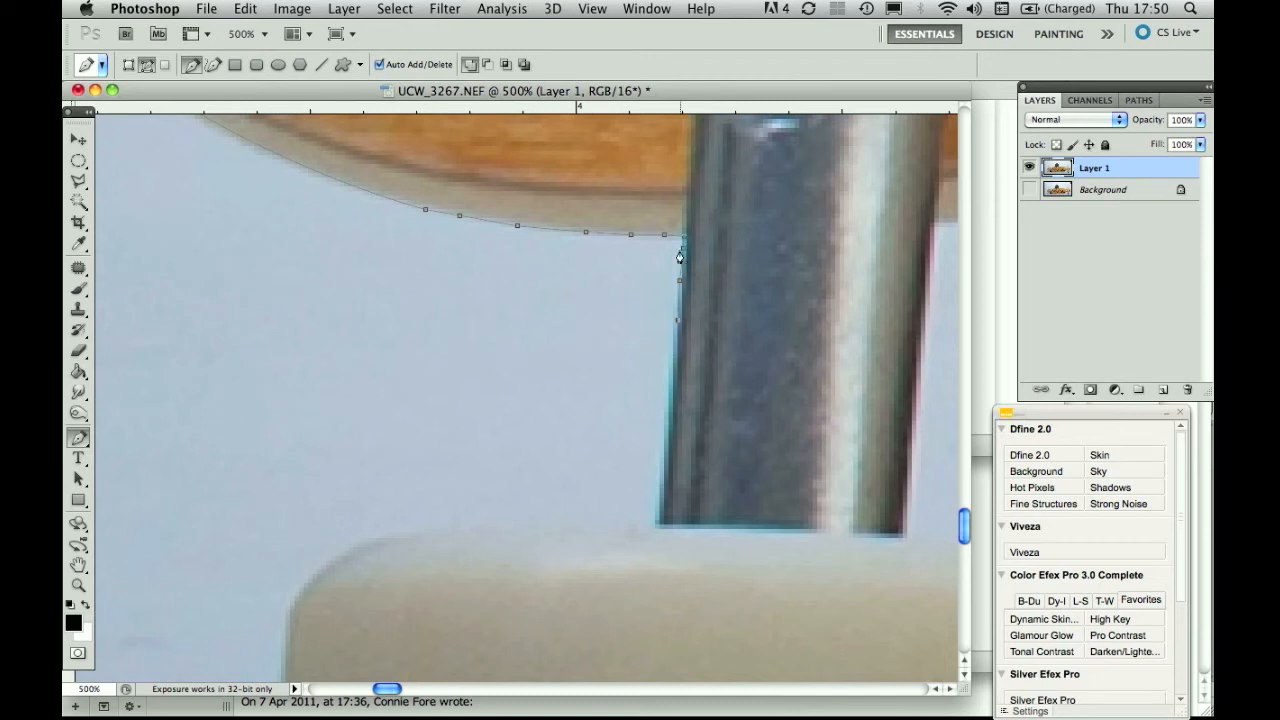
click(677, 355)
click(675, 398)
click(668, 461)
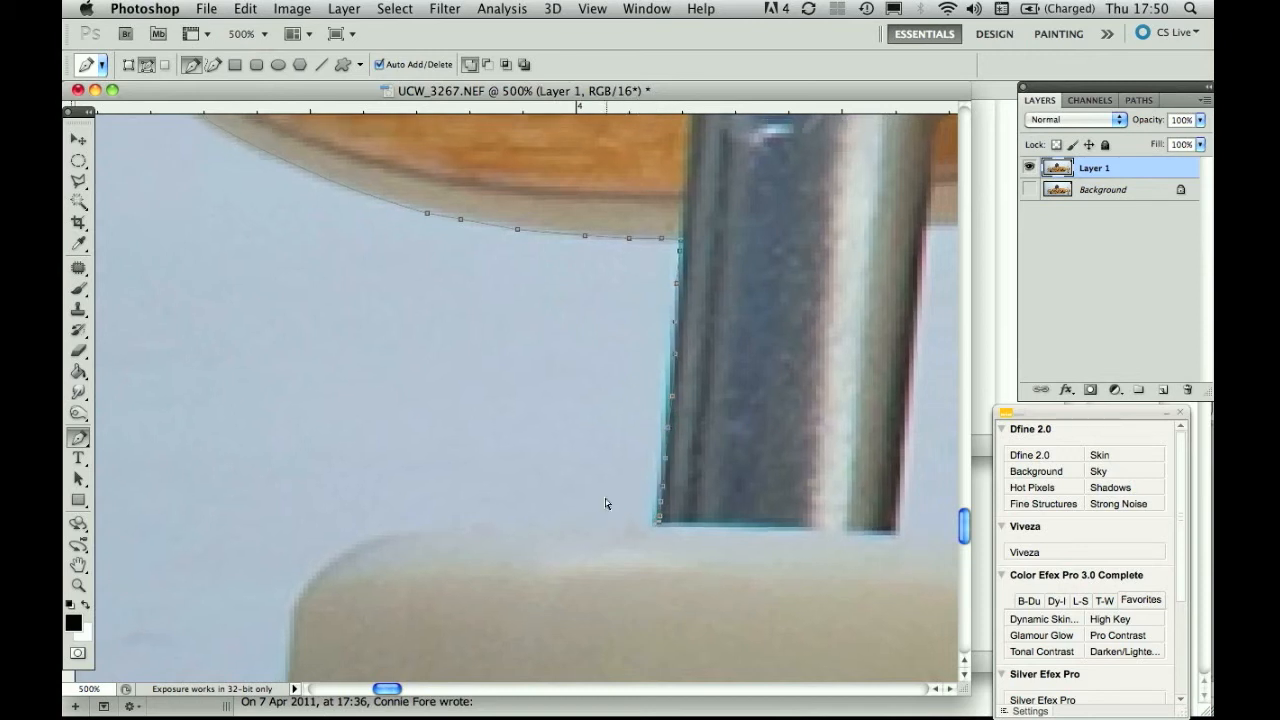
key(super+minus)
key(super+minus)
key(super+minus)
key(super+minus)
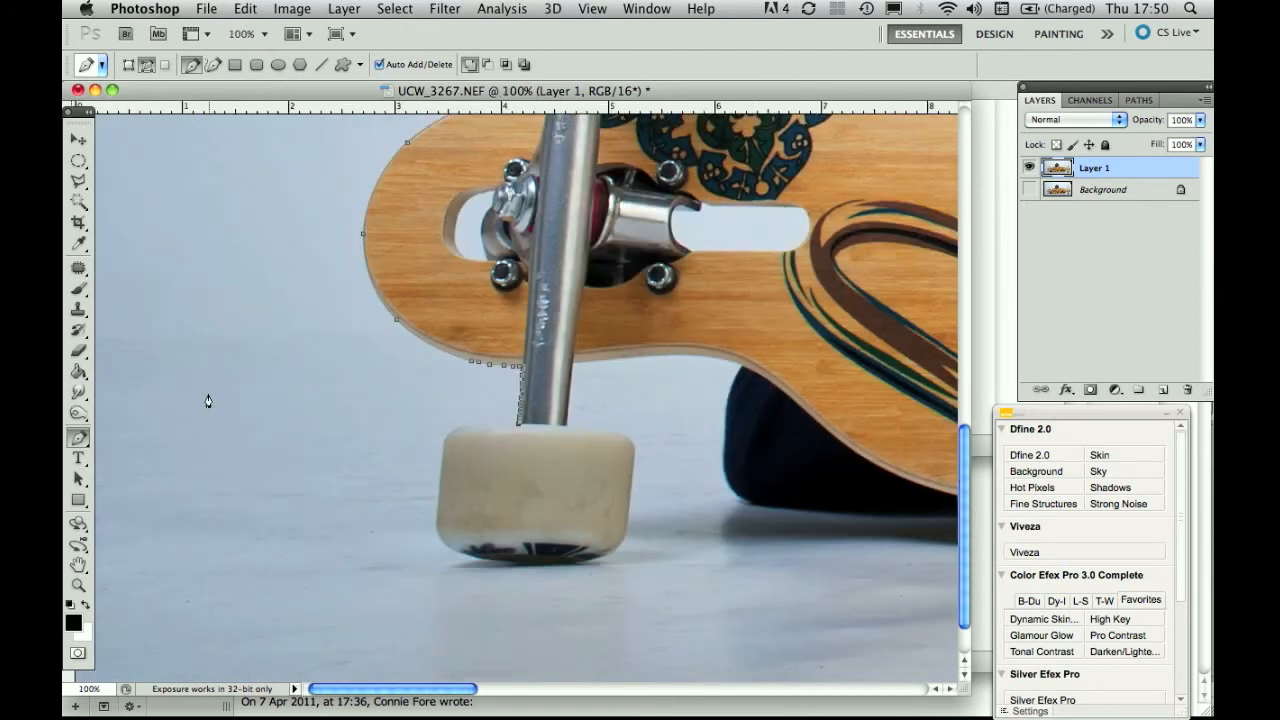
Add anchors through the background above and left of the nose, closing the path on the board edge.
scroll(208, 400, up, 5)
click(224, 351)
click(376, 295)
click(463, 313)
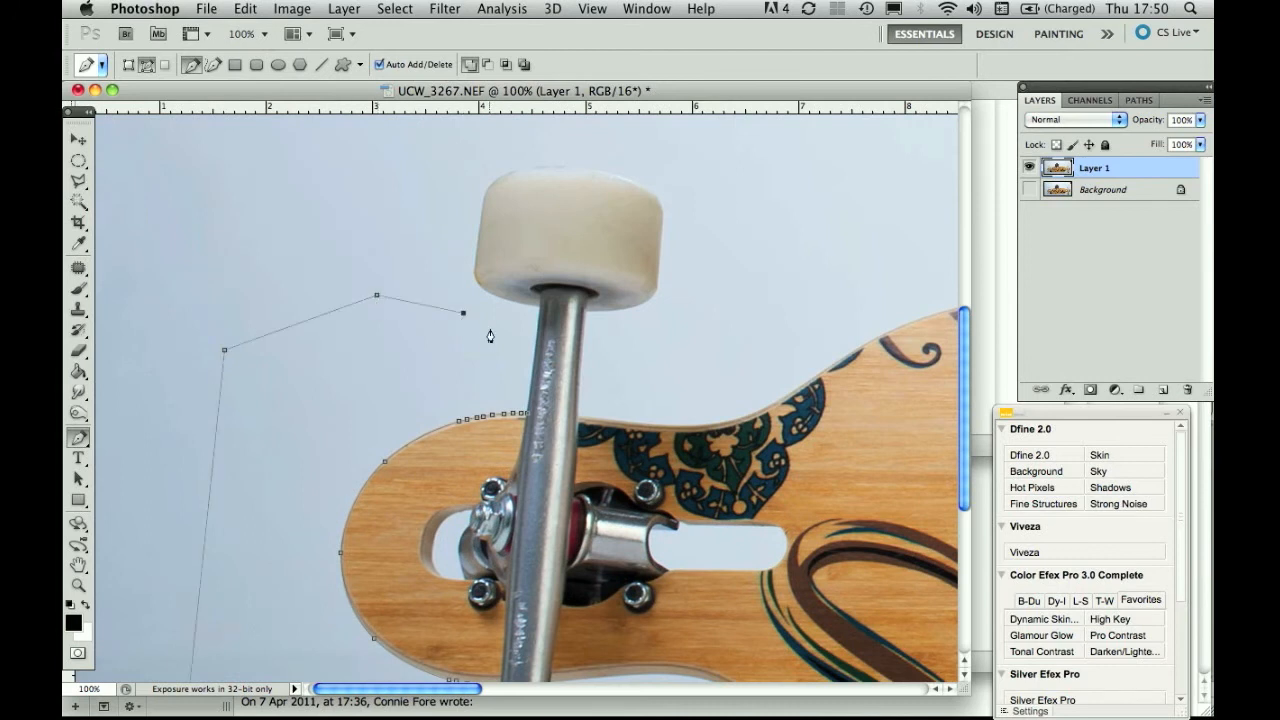
click(527, 418)
scroll(381, 376, down, 5)
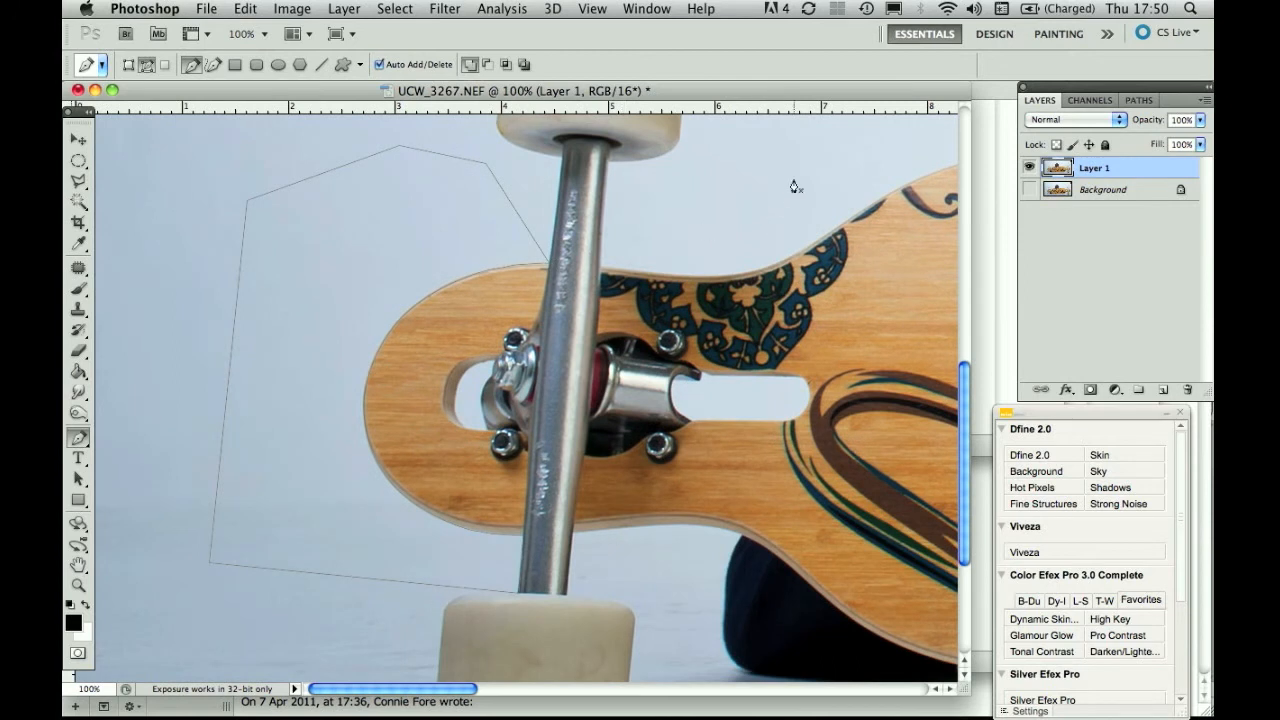
Load the Work Path from the Paths panel as a selection.
click(1139, 101)
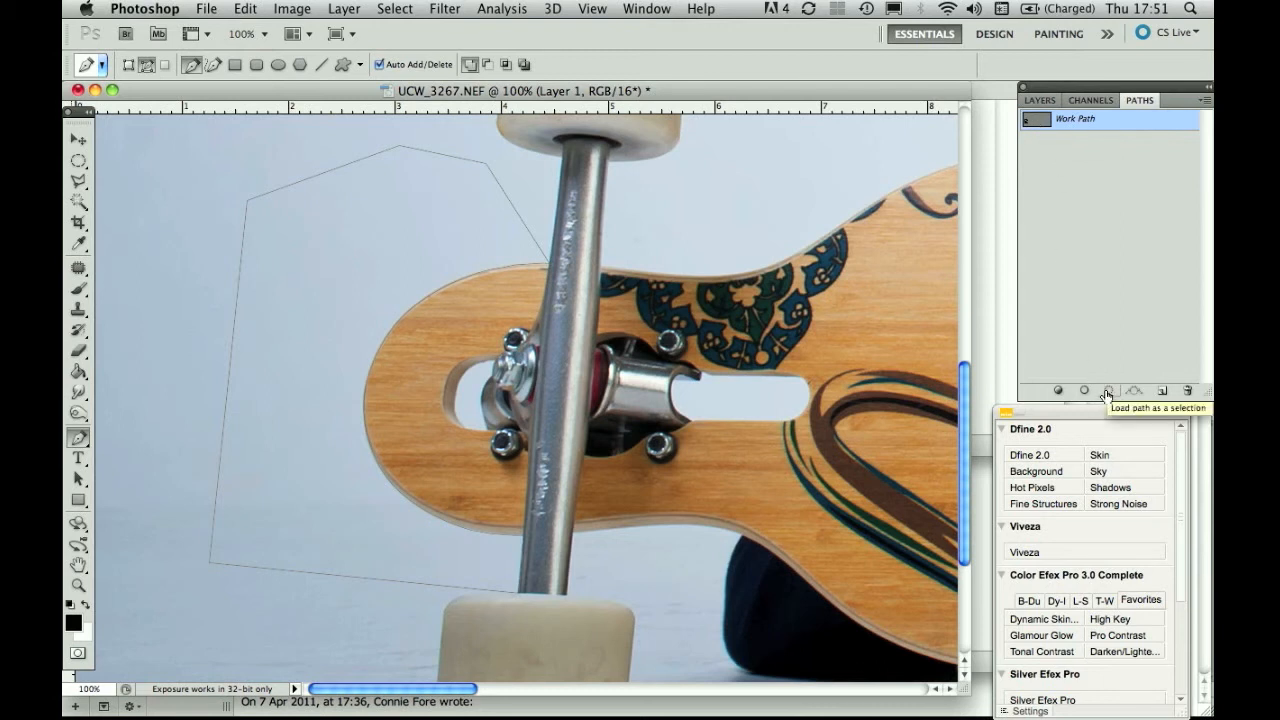
click(1106, 392)
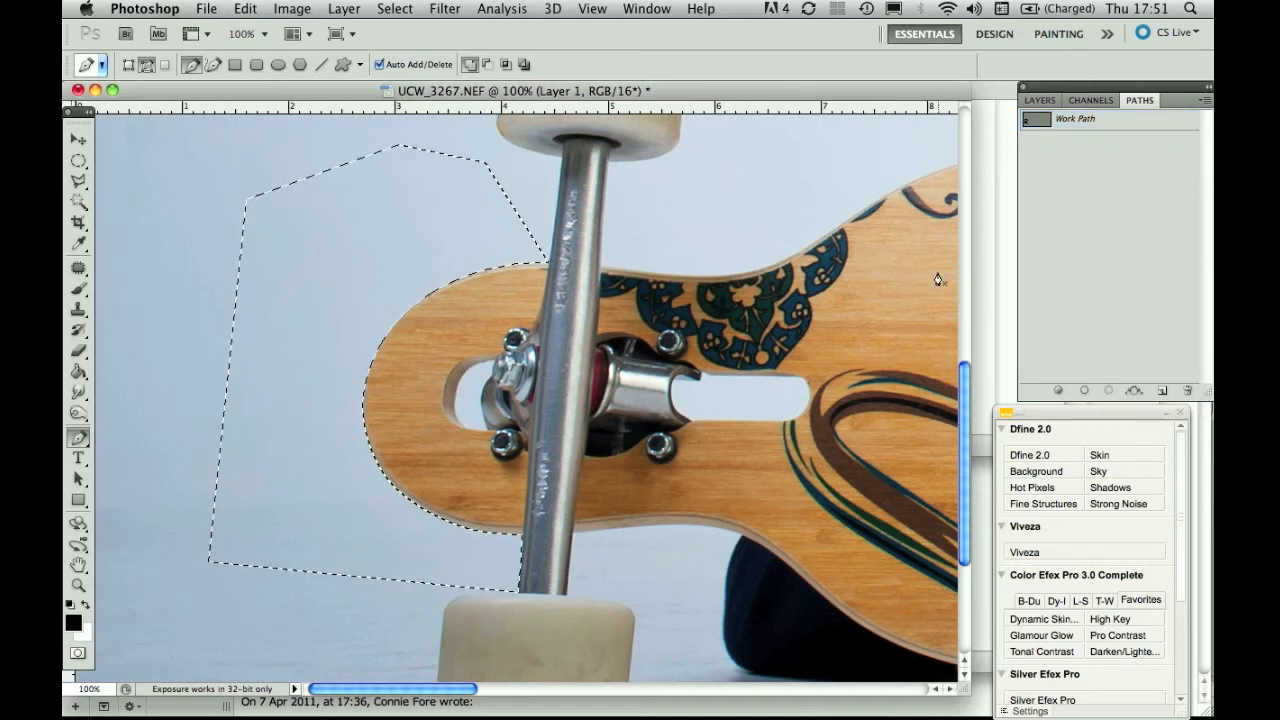
Return to the Layers panel, delete the selected area from Layer 1, and zoom in on the edge.
click(1040, 100)
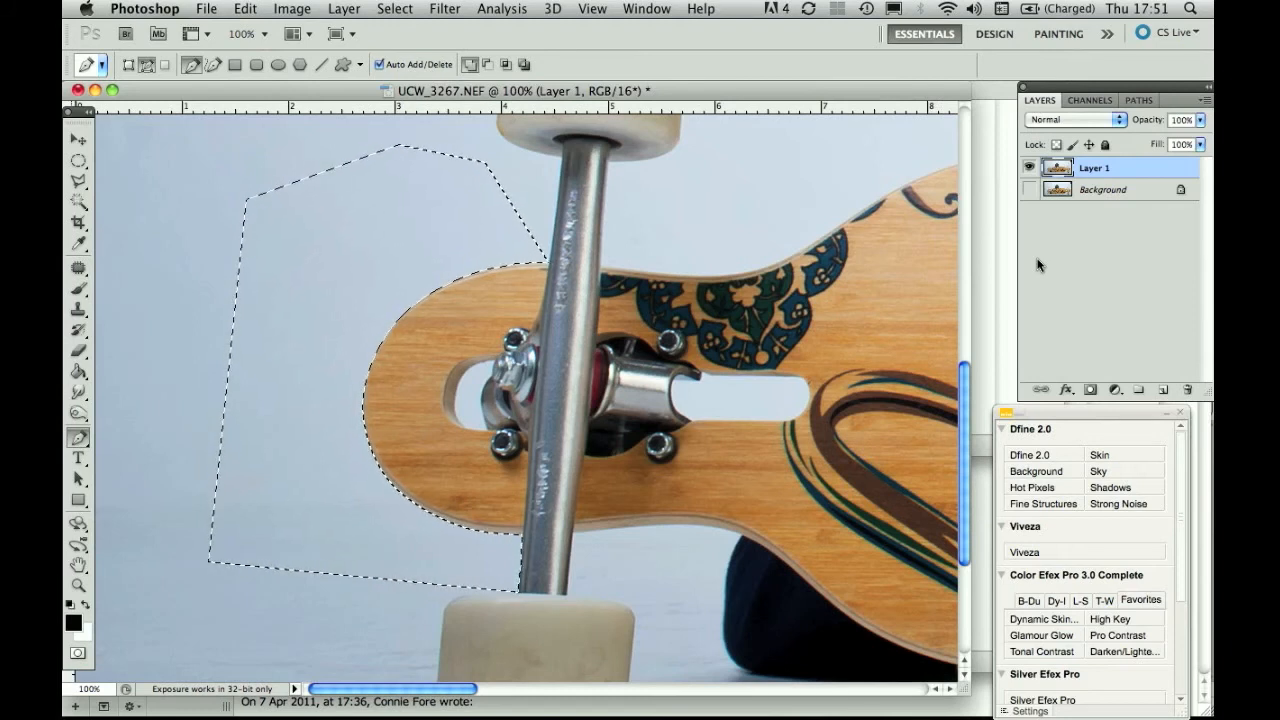
key(Delete)
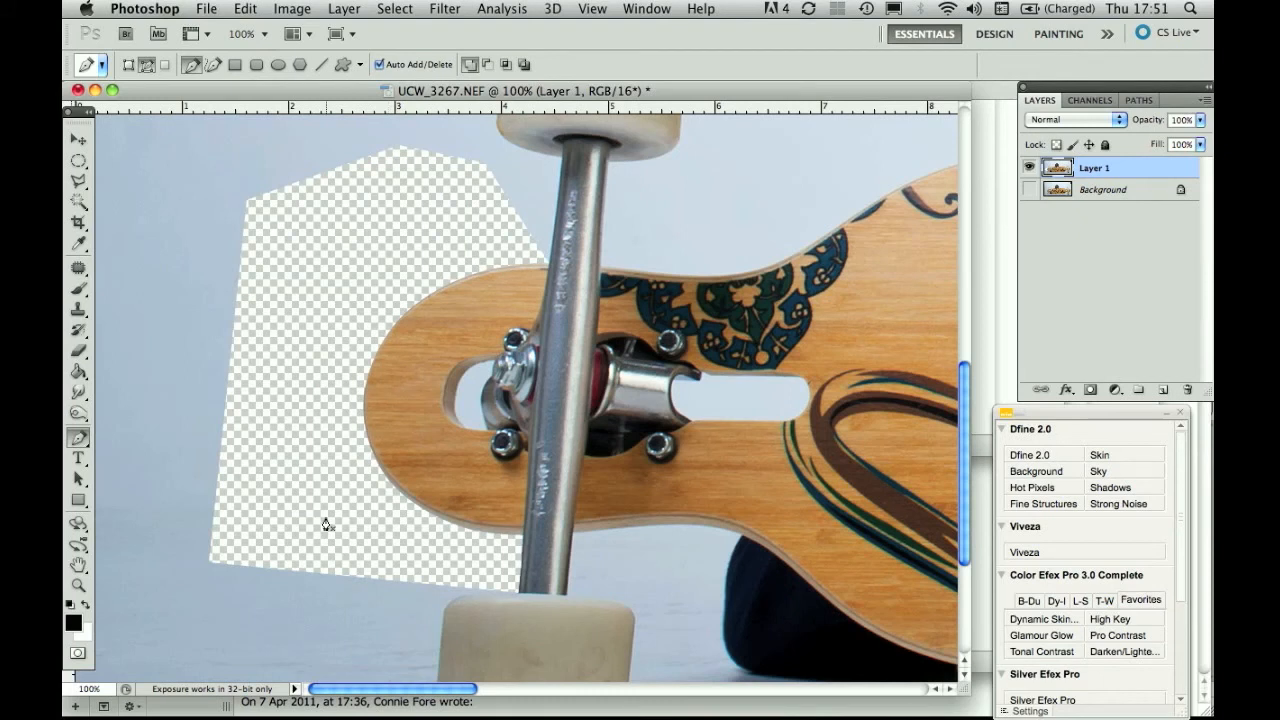
key(super+plus)
key(super+plus)
key(super+plus)
scroll(326, 524, left, 5)
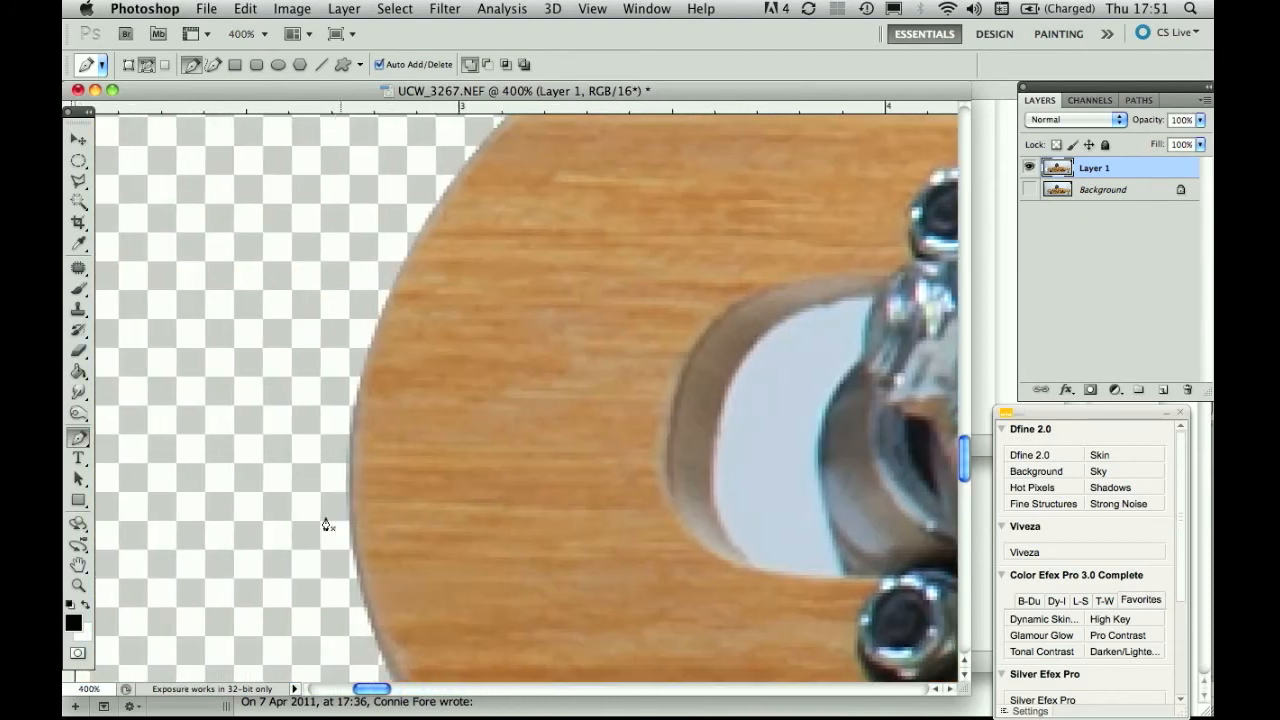
scroll(326, 524, left, 3)
key(super+plus)
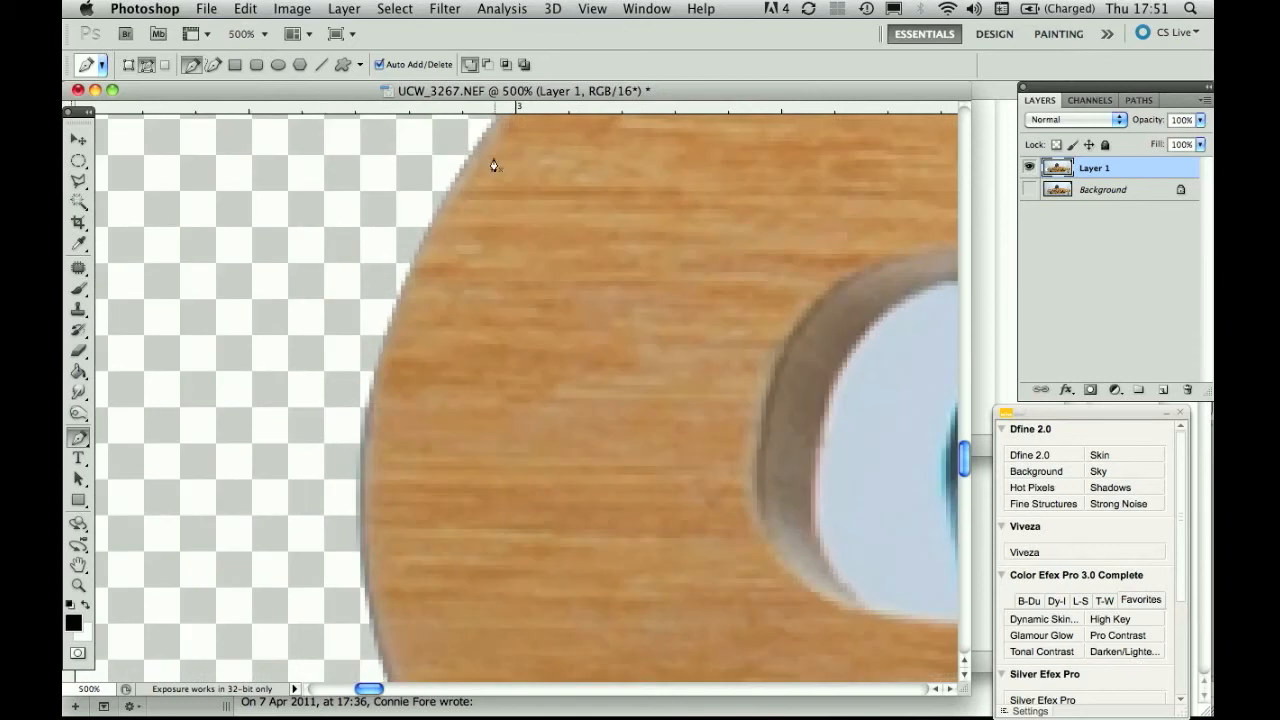
scroll(370, 390, down, 4)
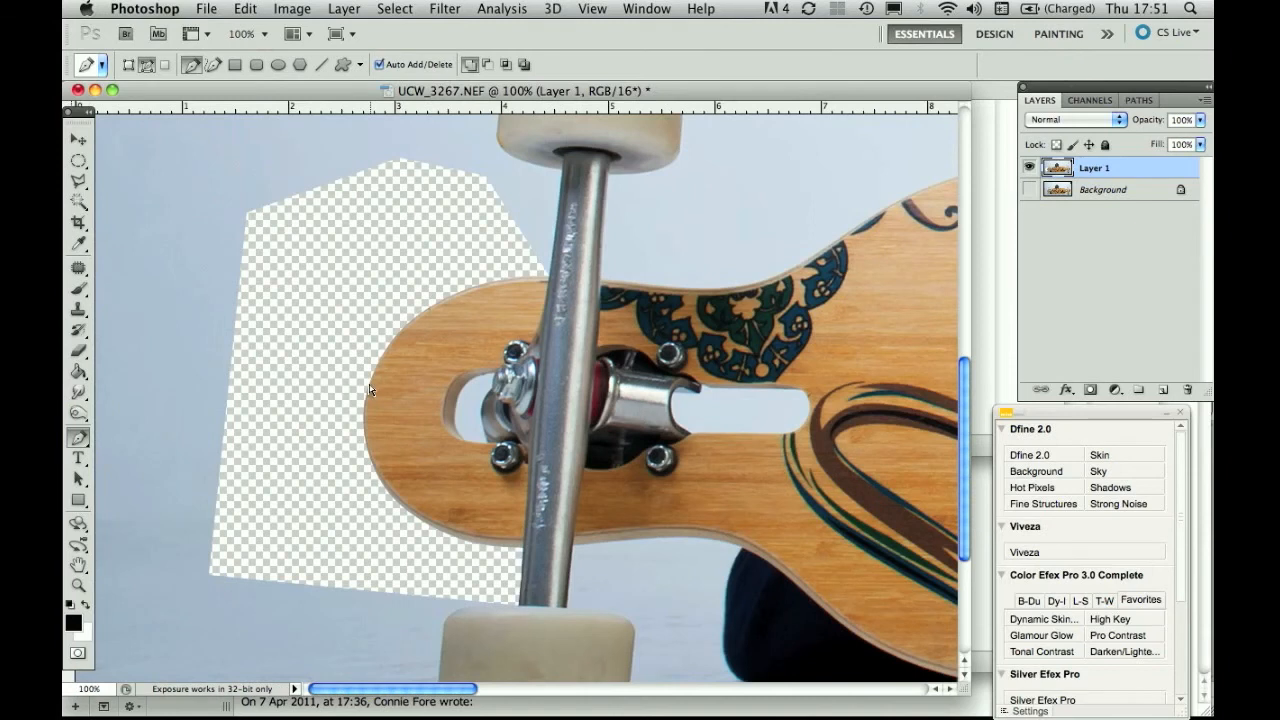
scroll(370, 390, down, 1)
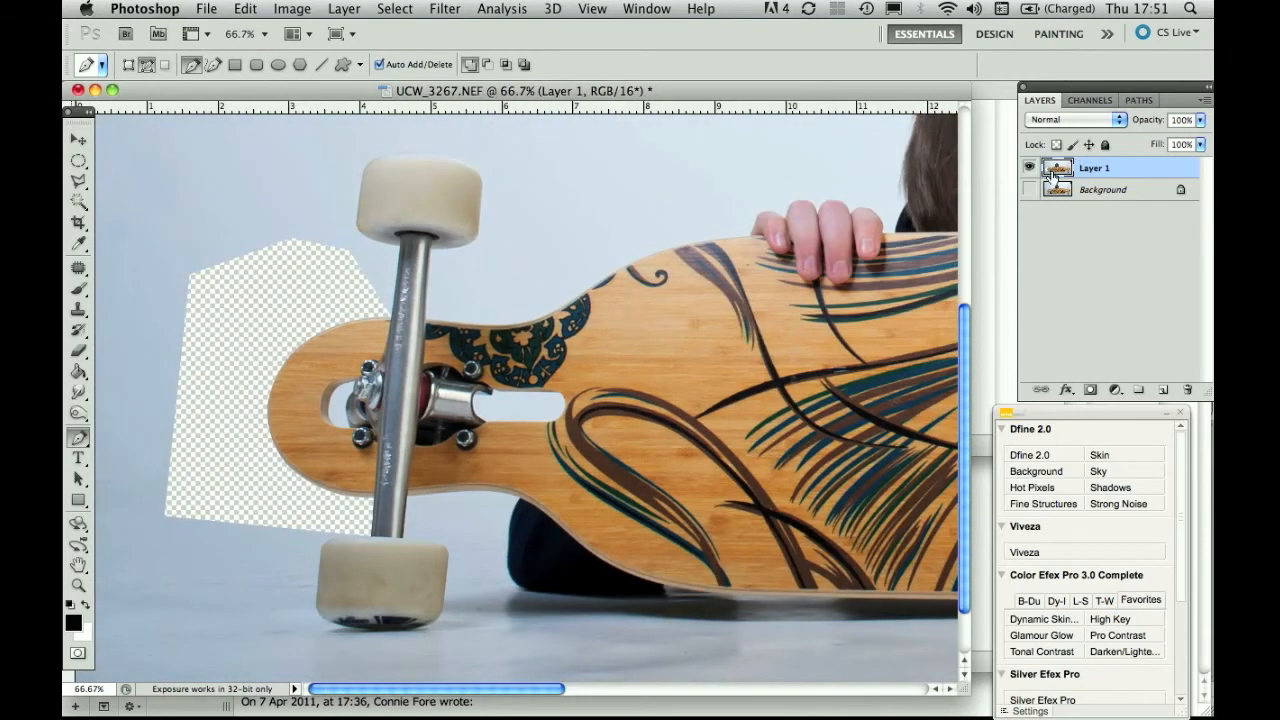
Duplicate Layer 1 and discard the copy, then show the Background layer and the Paths list.
click(1139, 101)
click(1047, 102)
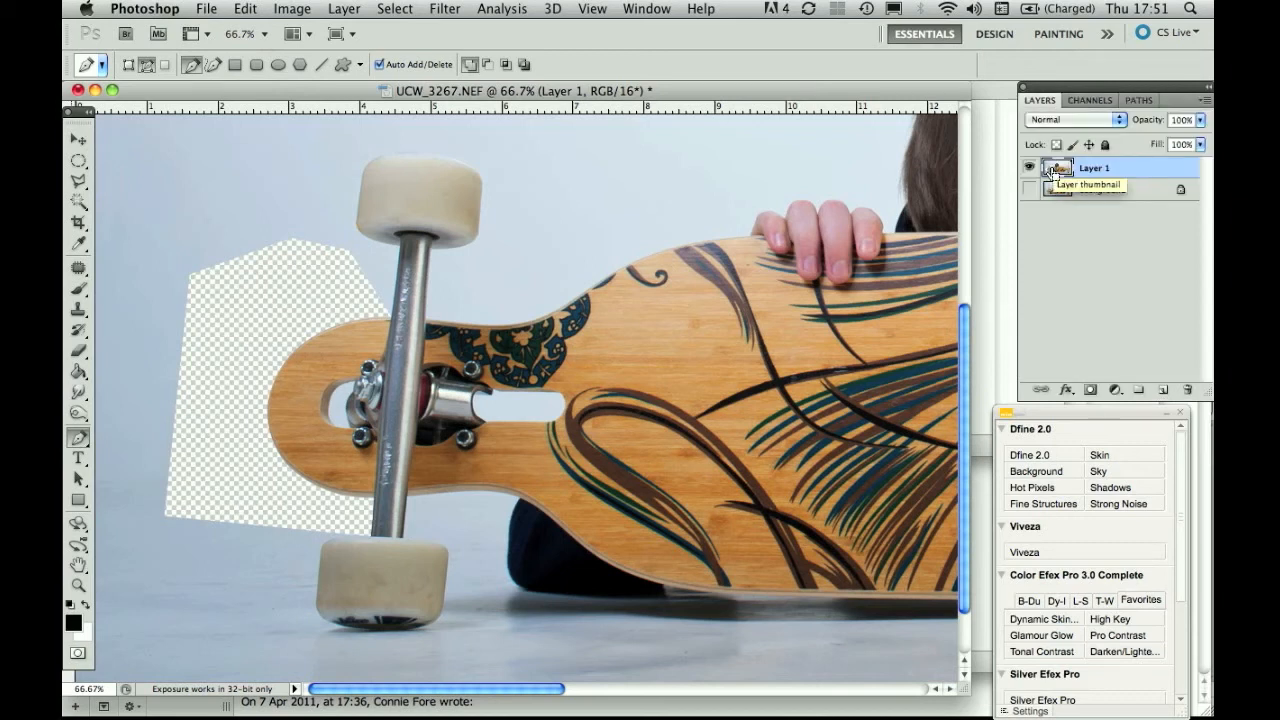
key(super+j)
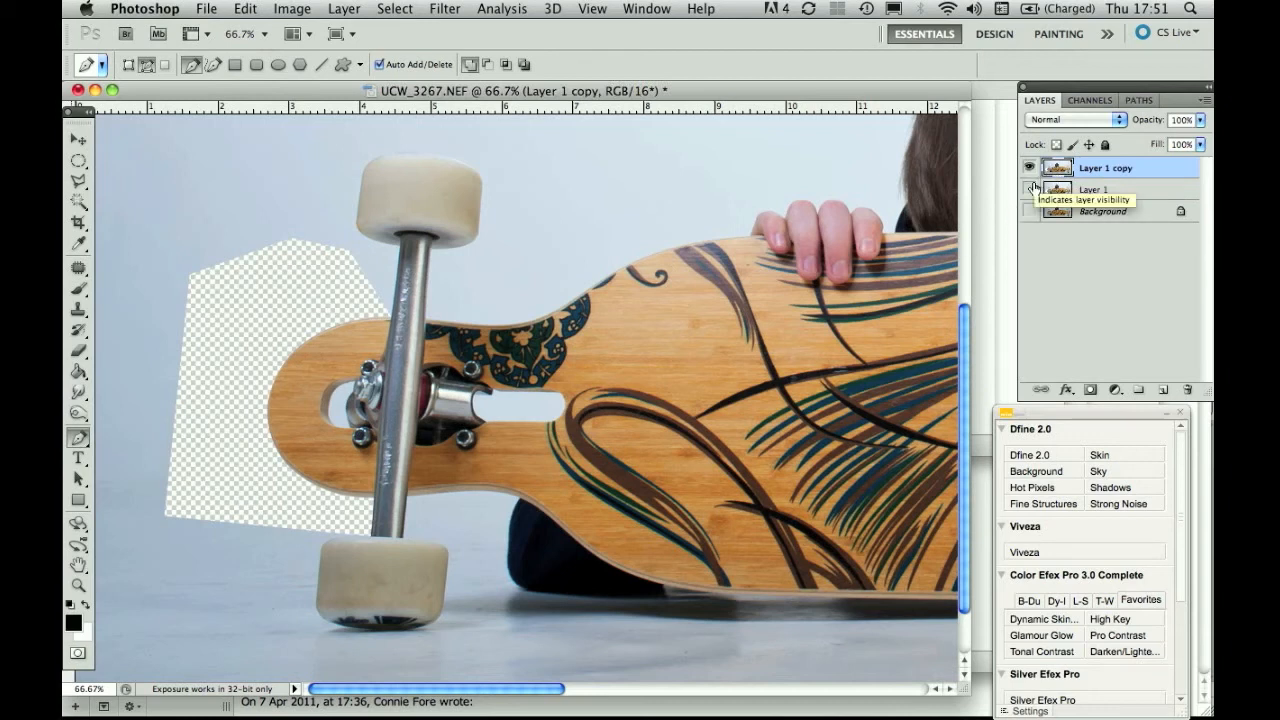
key(super+alt+z)
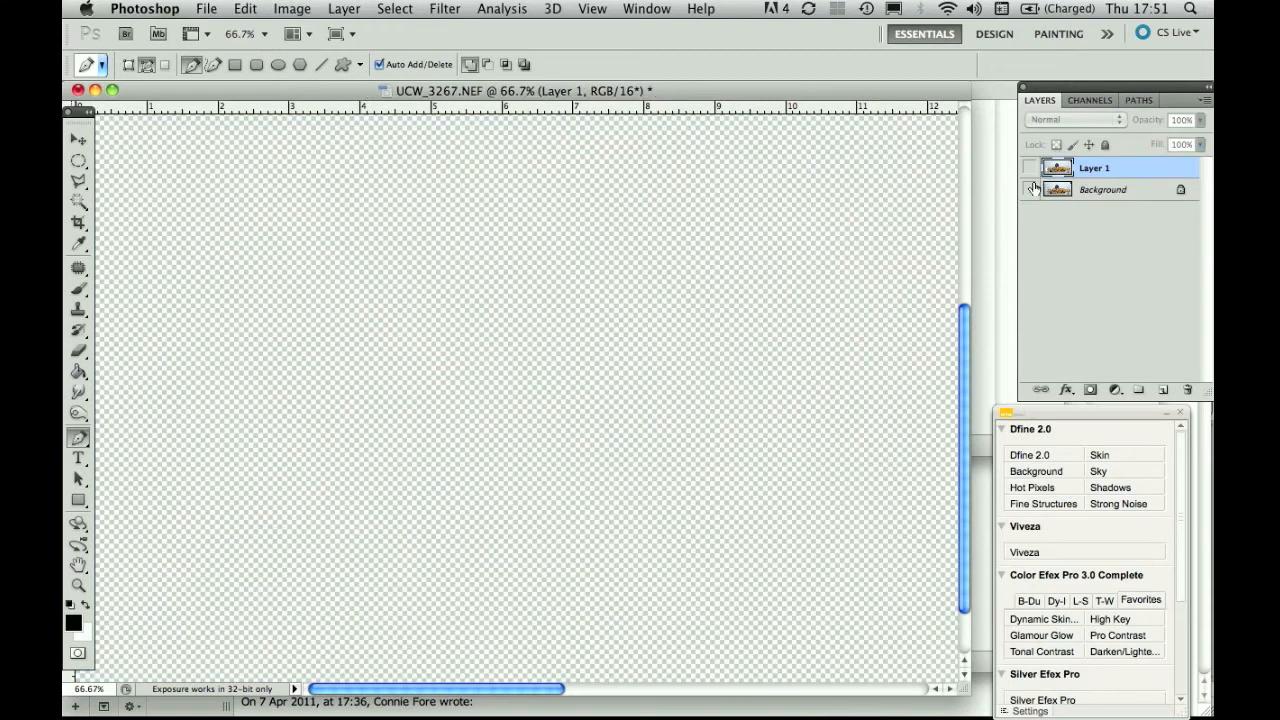
click(1030, 191)
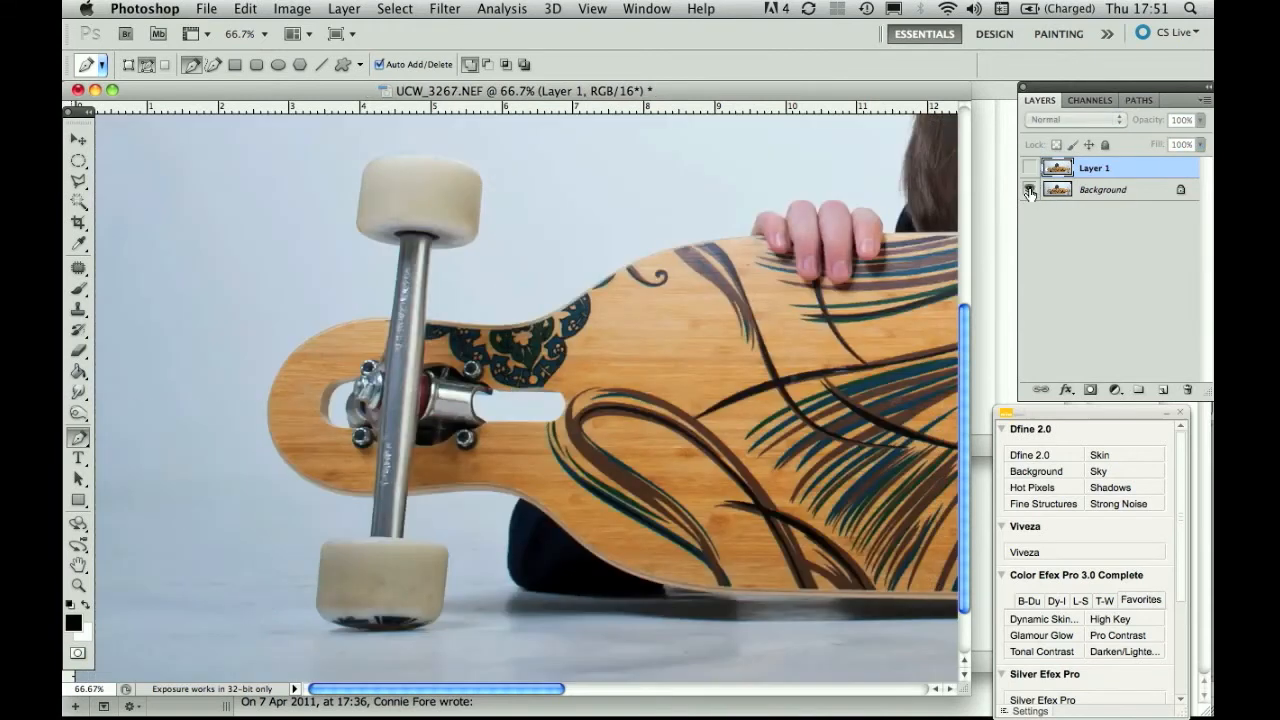
click(1141, 101)
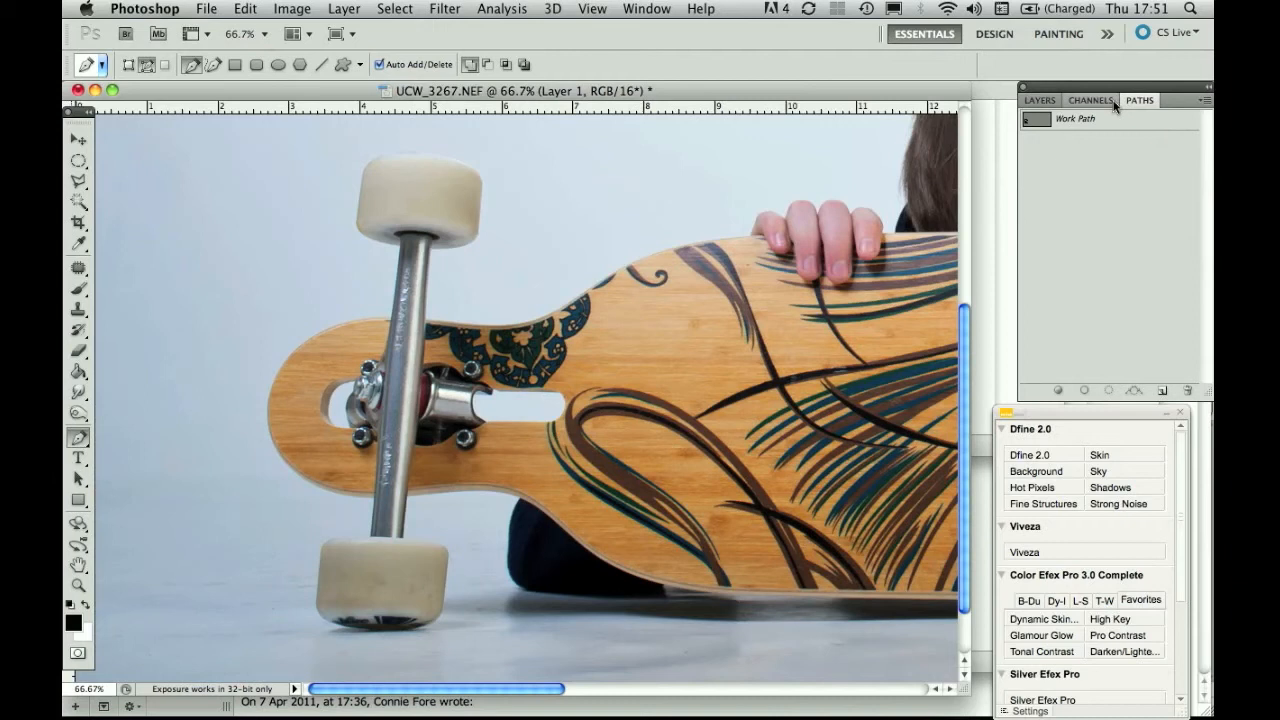
Load the Work Path as a selection, then deselect it.
click(1041, 127)
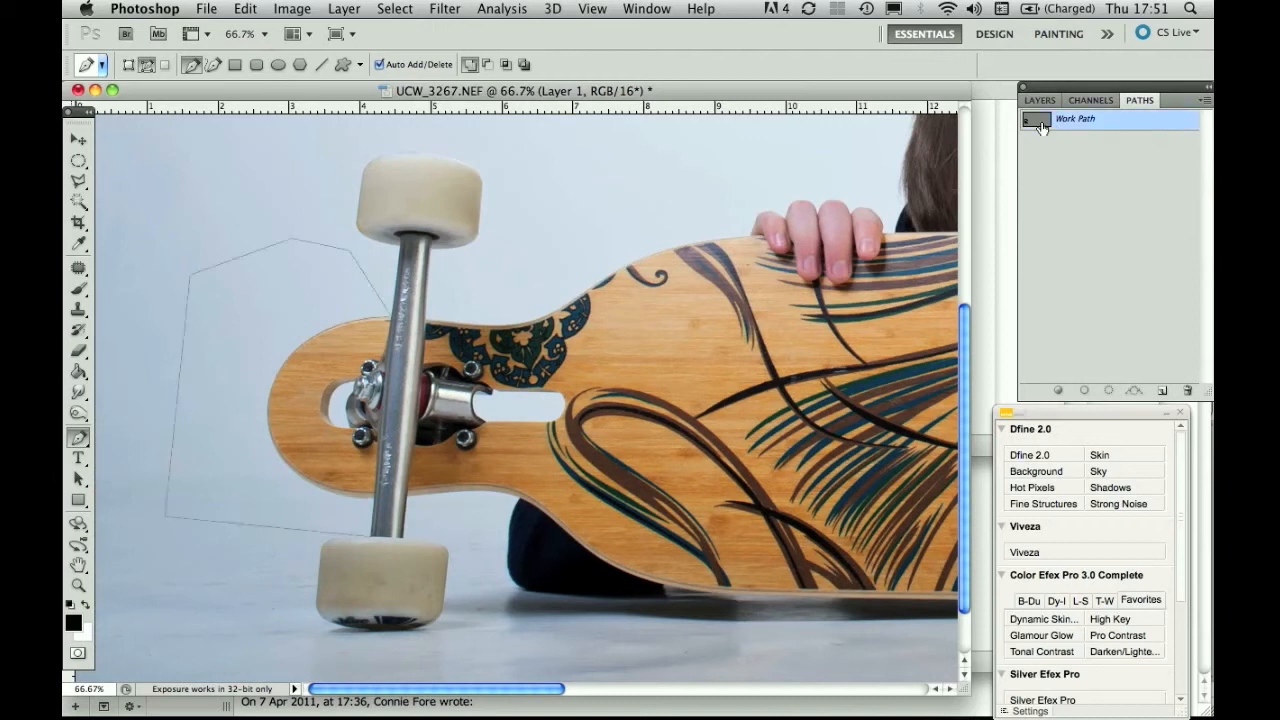
click(1107, 391)
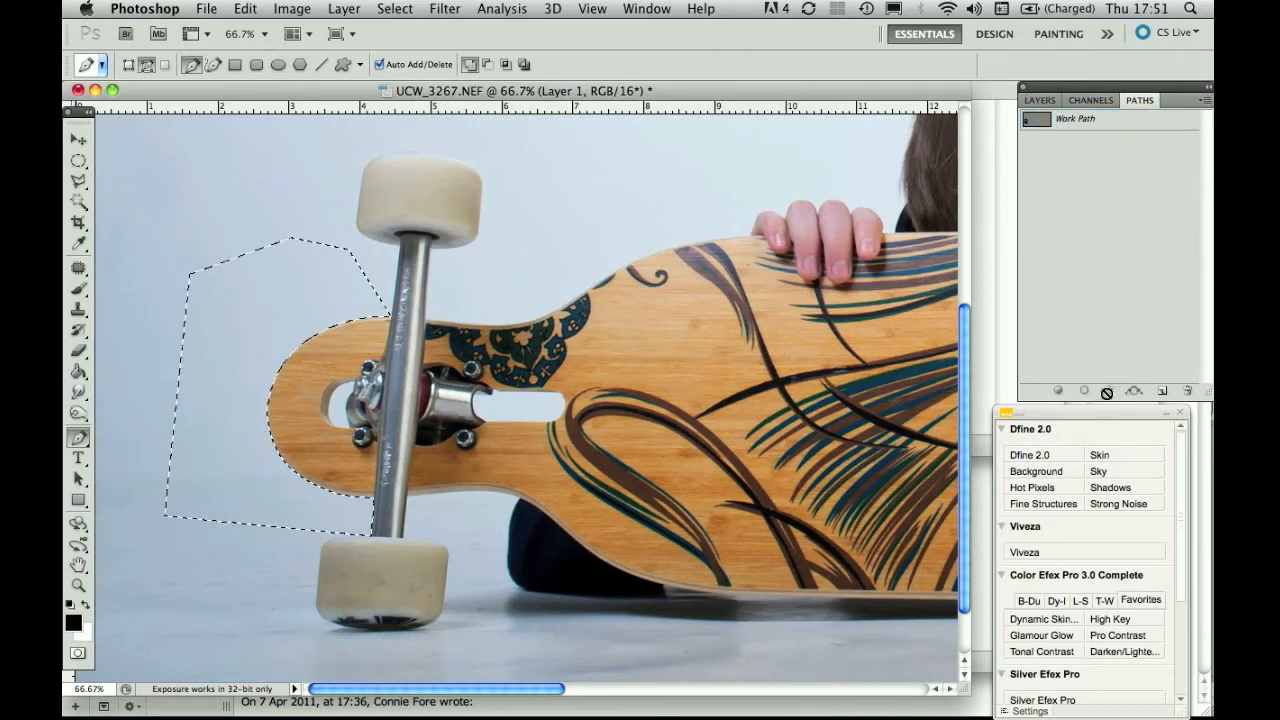
key(super+d)
In the Layers panel, hide the Background layer and show the cut-out Layer 1.
click(1040, 100)
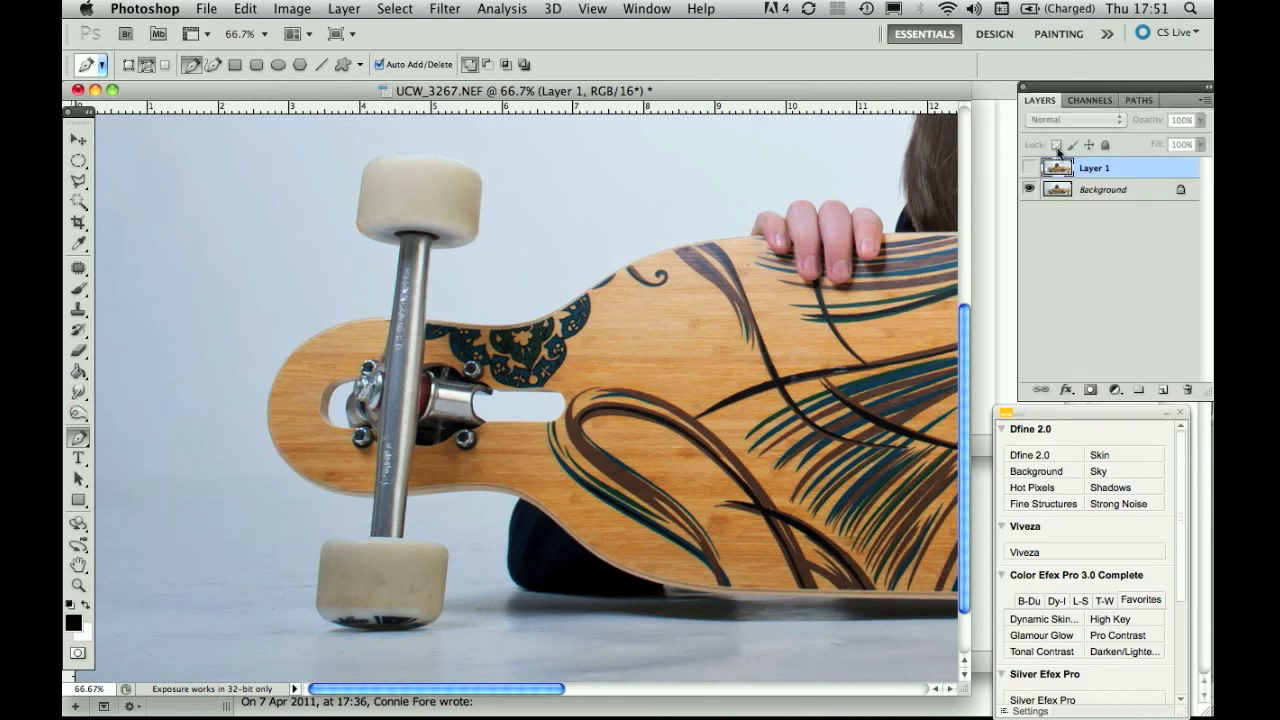
click(1028, 189)
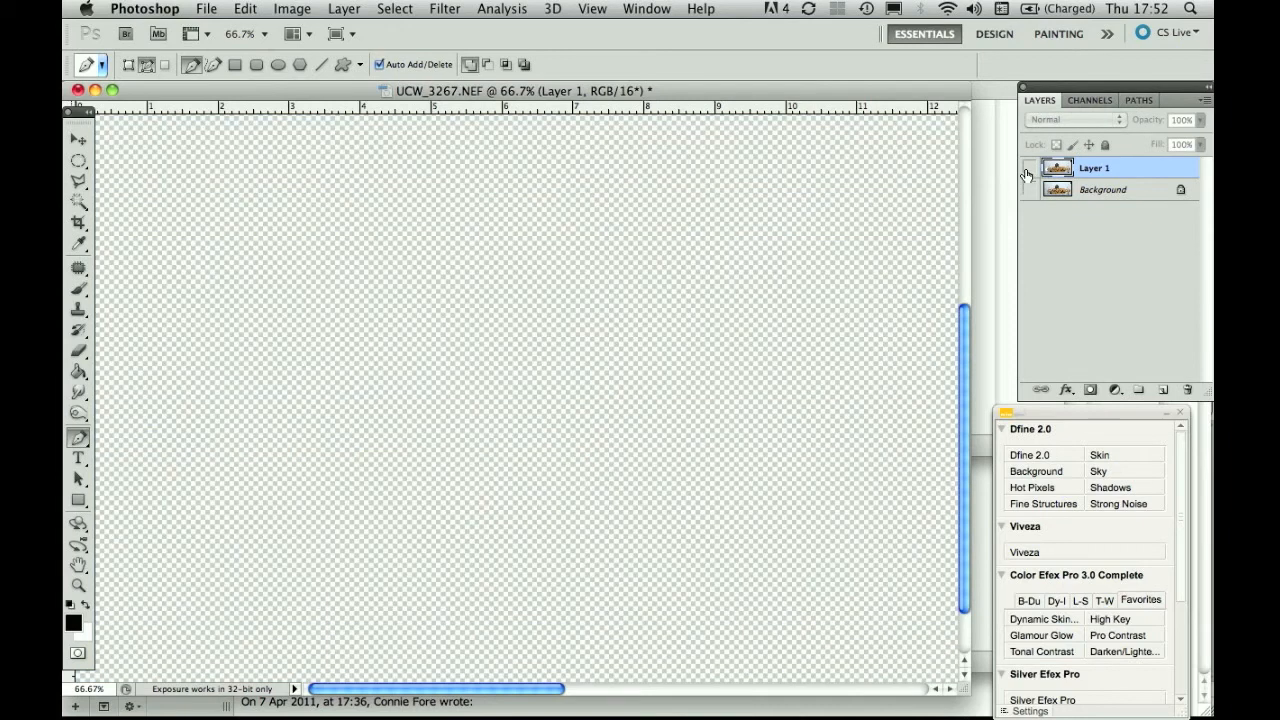
click(1028, 168)
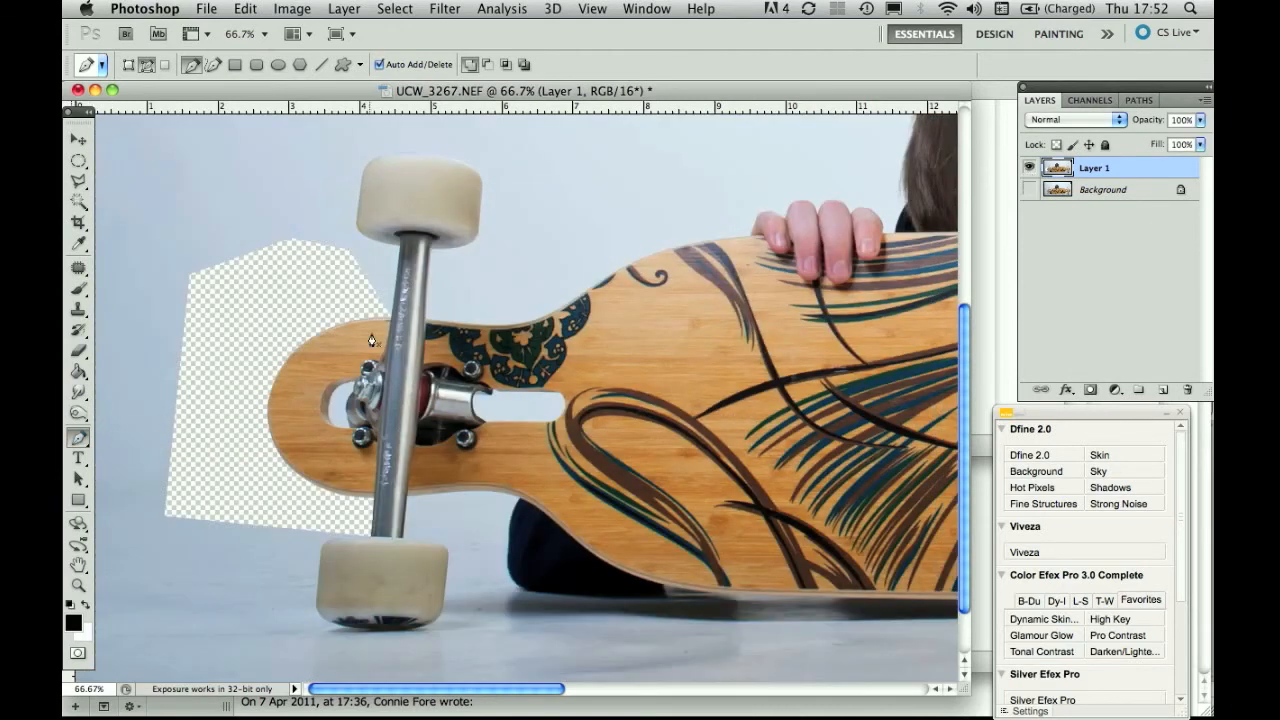
Deselect the Work Path and add a new empty path, Path 1, in the Paths panel.
click(1139, 100)
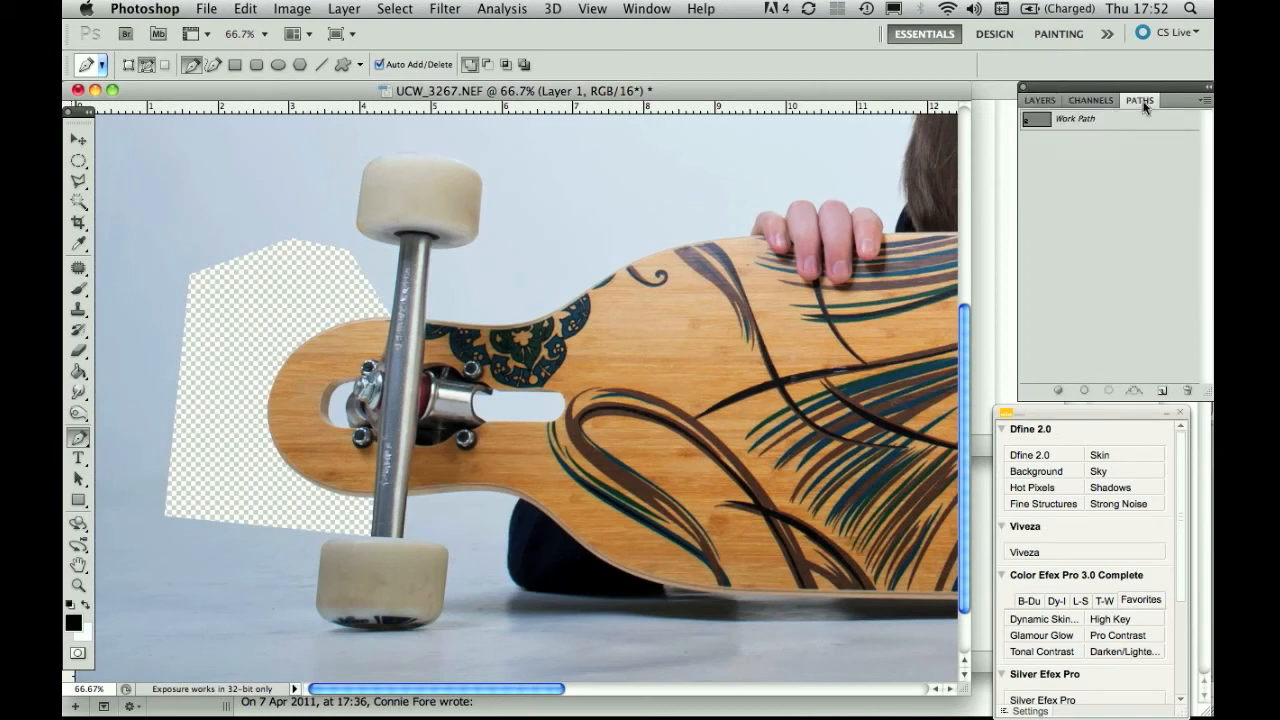
click(1047, 124)
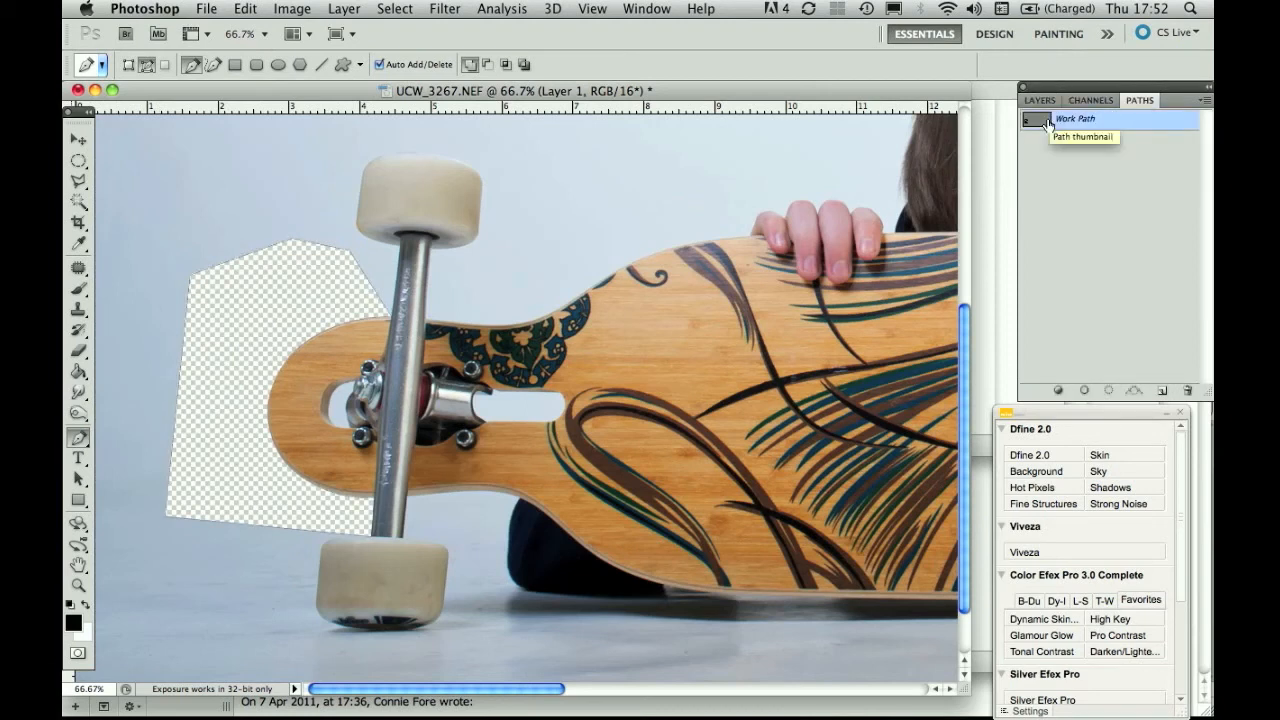
click(1050, 164)
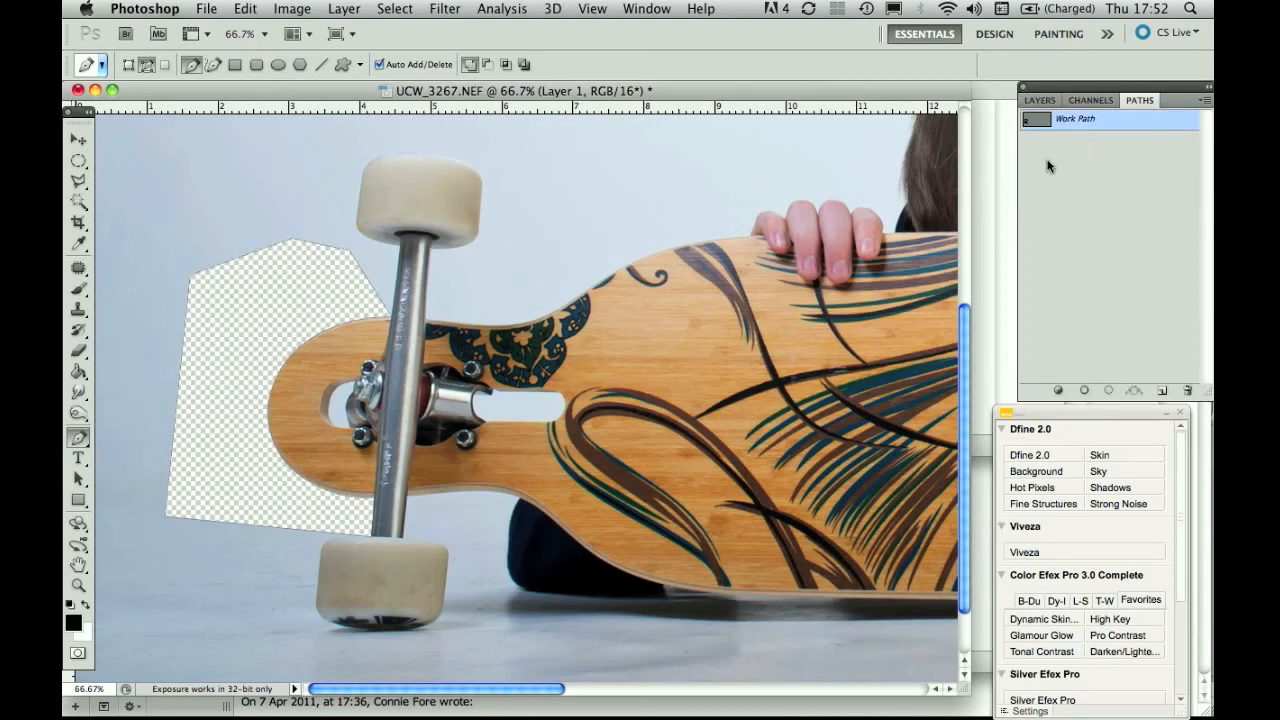
click(1164, 391)
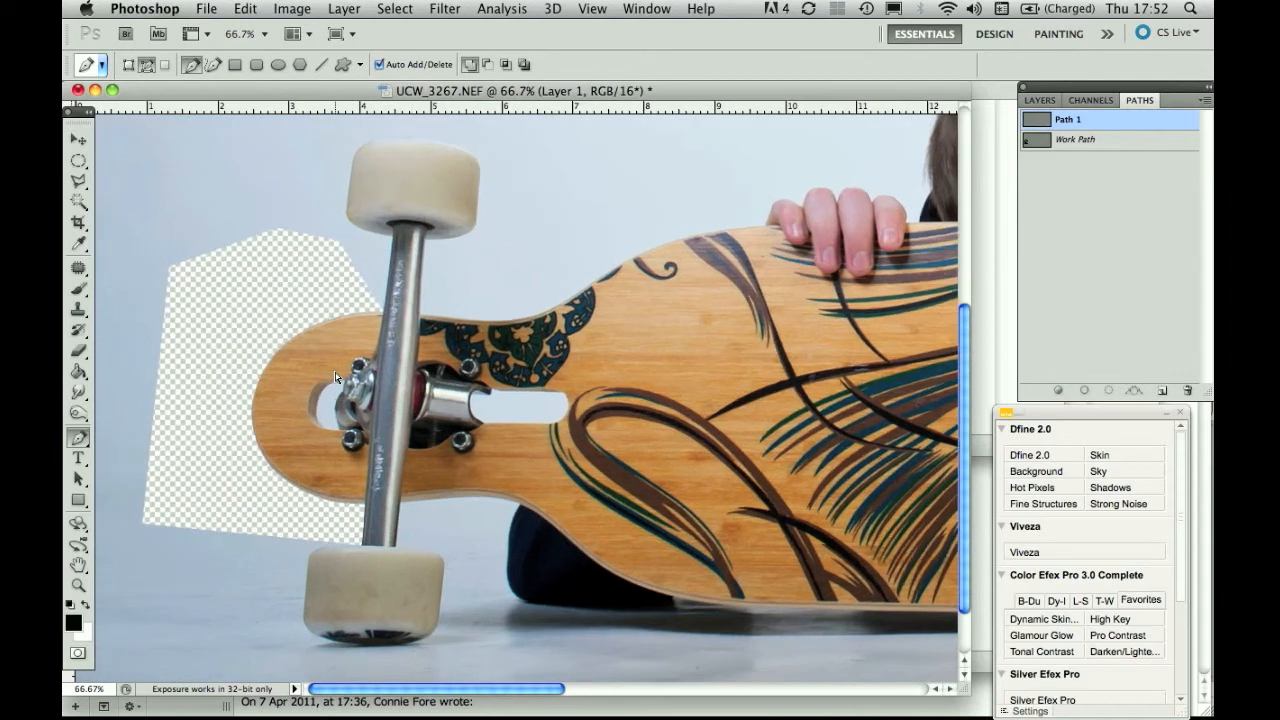
Zoom in to 400–500% and scroll to the light gap beside the truck in the deck cutout.
scroll(335, 377, up, 4)
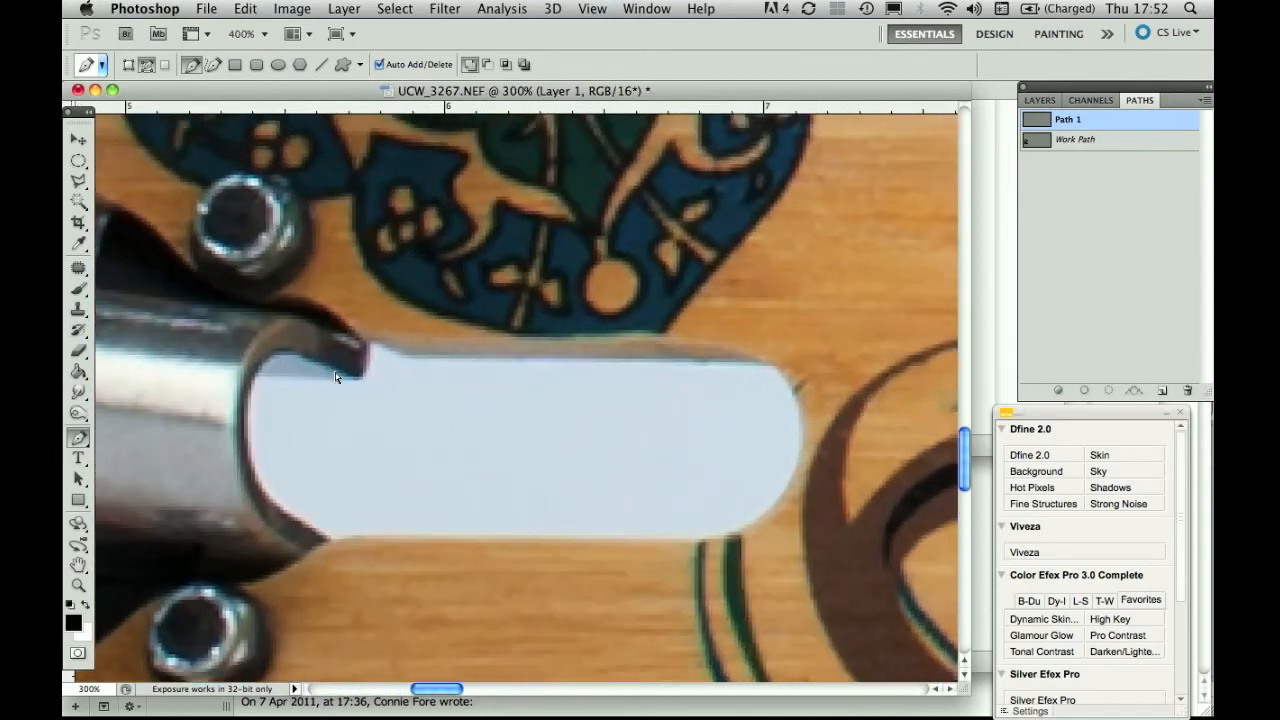
scroll(334, 378, left, 10)
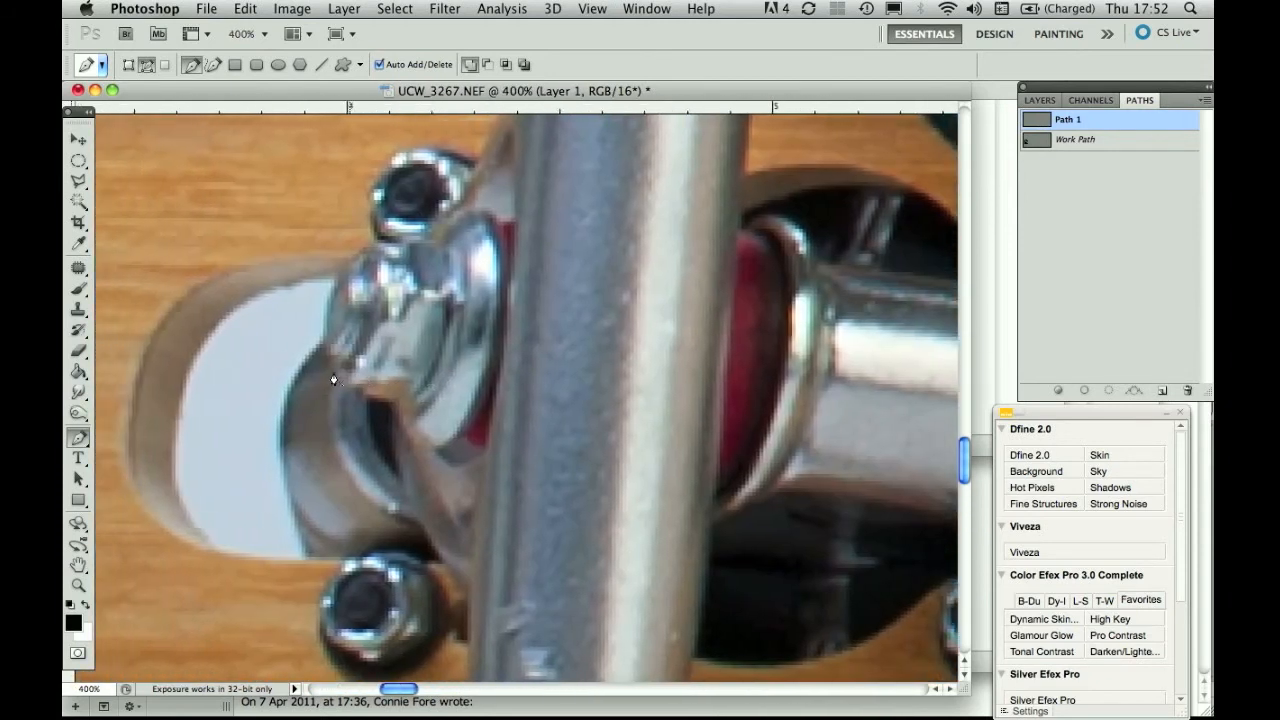
scroll(402, 290, up, 1)
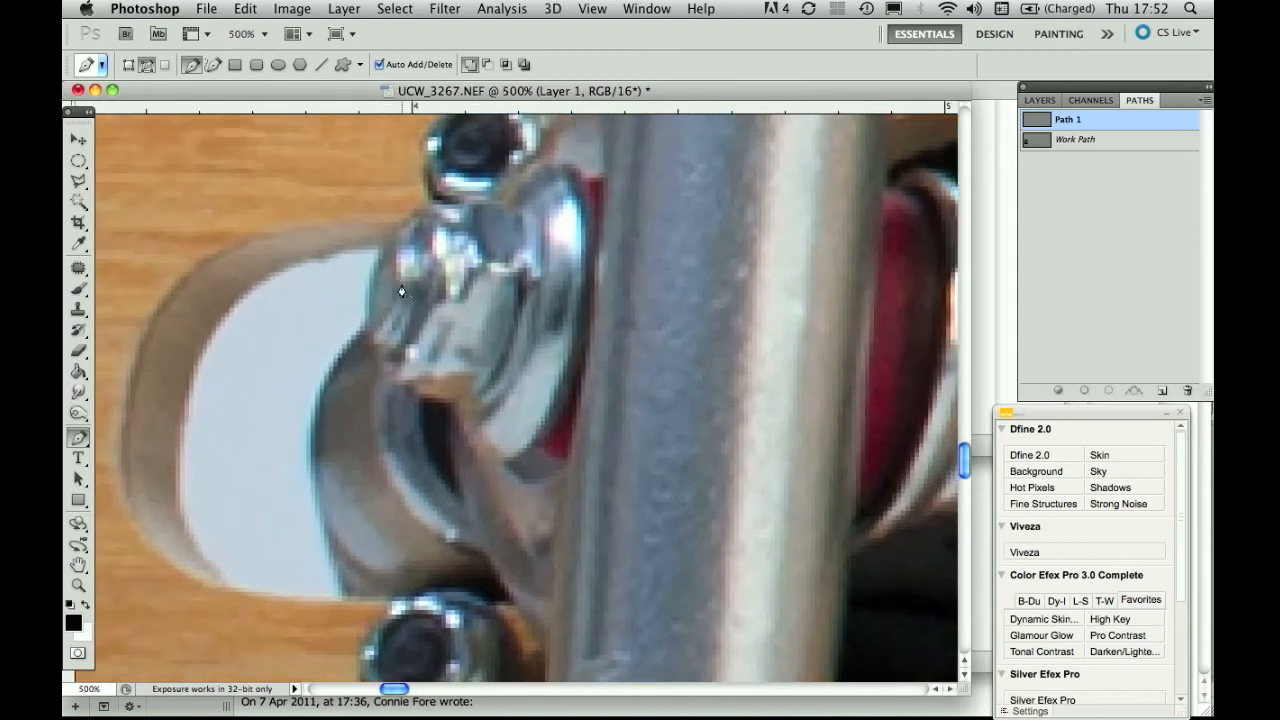
scroll(403, 290, left, 1)
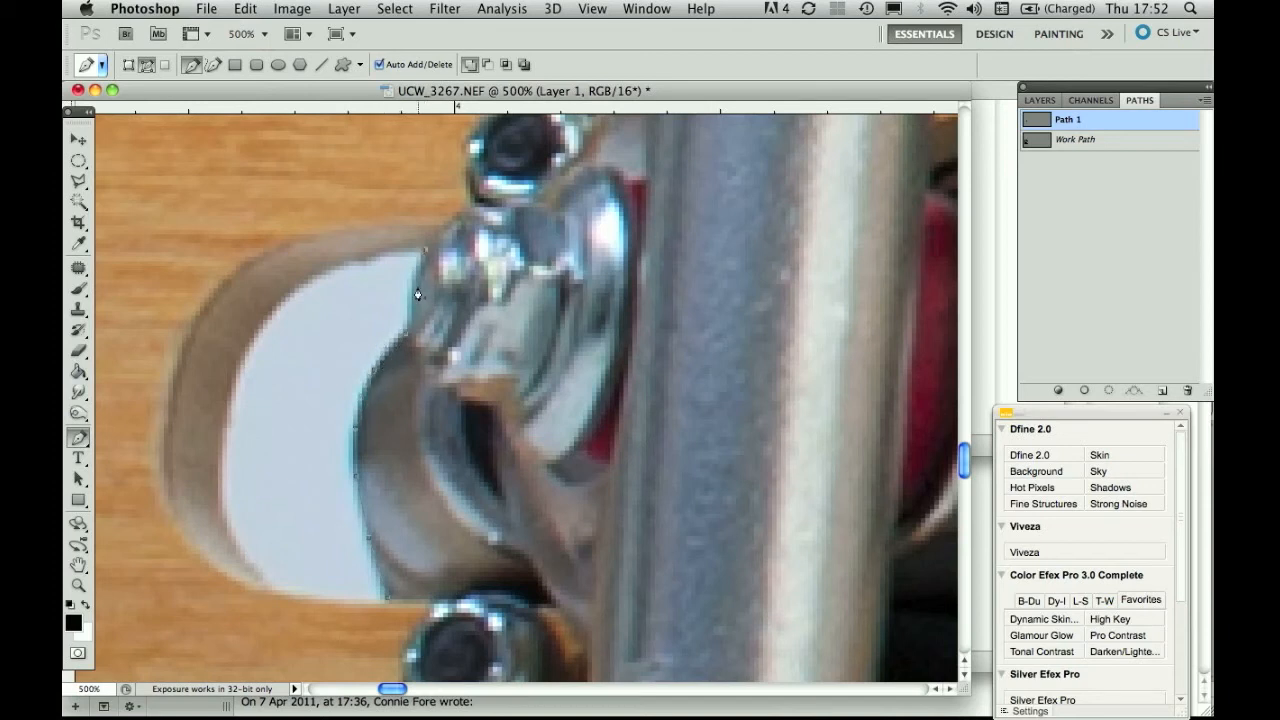
Trace Path 1 along the gap's top and left edges, curving around the hole and removing an extra anchor.
drag(408, 285, 410, 284)
click(411, 250)
click(377, 256)
click(349, 264)
drag(226, 413, 158, 402)
drag(292, 338, 323, 294)
click(292, 339)
key(alt+super+z)
key(alt+super+z)
key(alt+super+z)
click(276, 341)
Finish Path 1 along the gap's curved bottom edge toward the truck and load it as a selection.
click(274, 586)
drag(252, 556, 240, 551)
click(299, 592)
click(357, 600)
click(1108, 390)
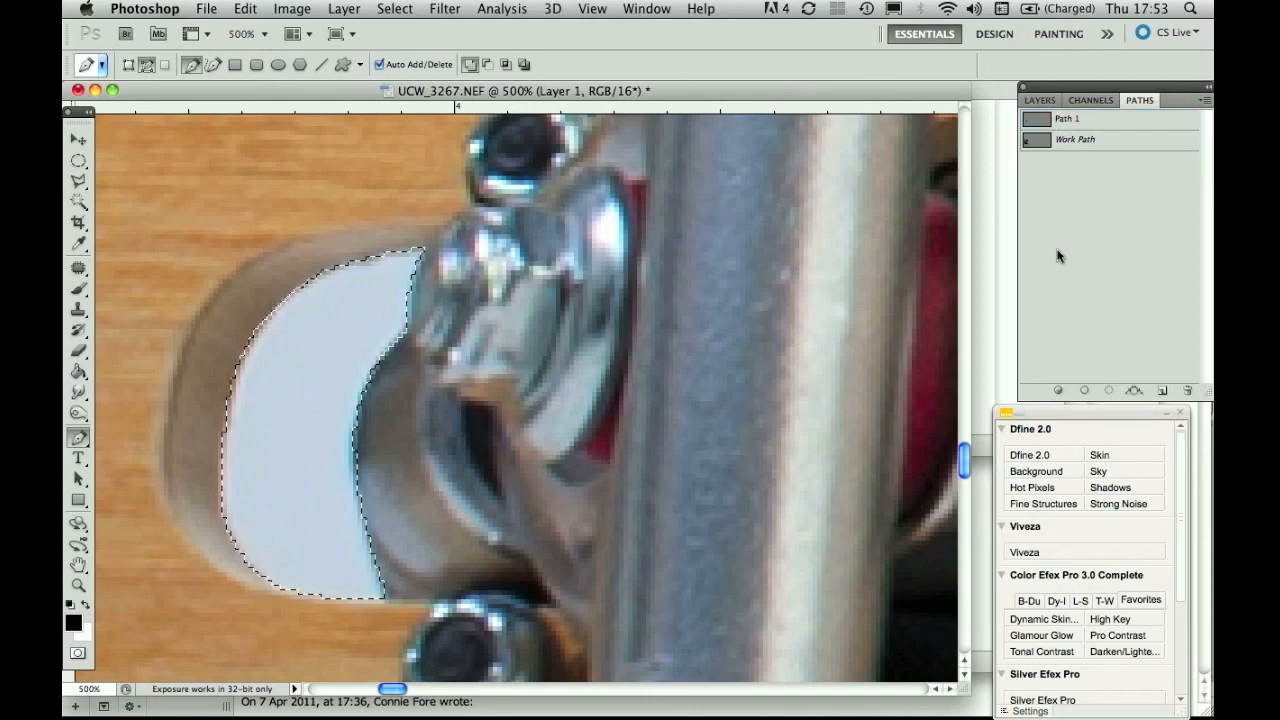
Delete the selected light gap from Layer 1, deselect, and zoom out to 50% to see the whole skateboard.
key(Delete)
key(super+d)
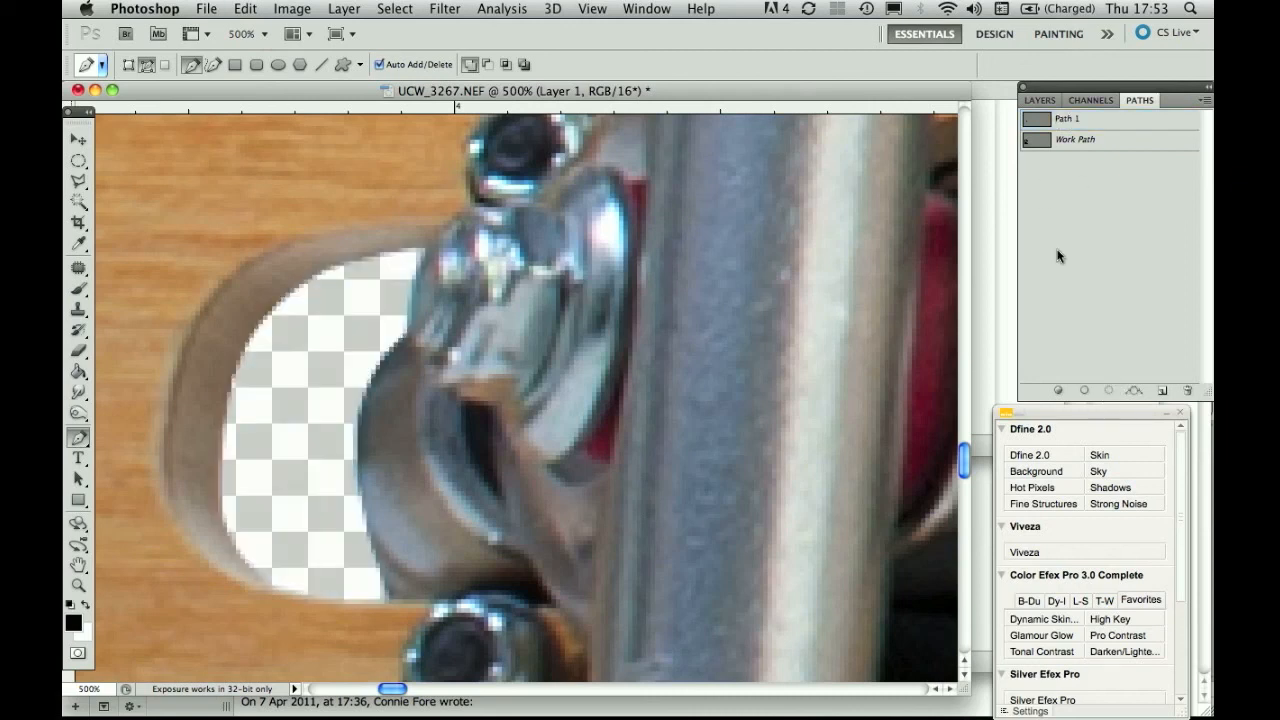
click(1037, 102)
key(super+minus)
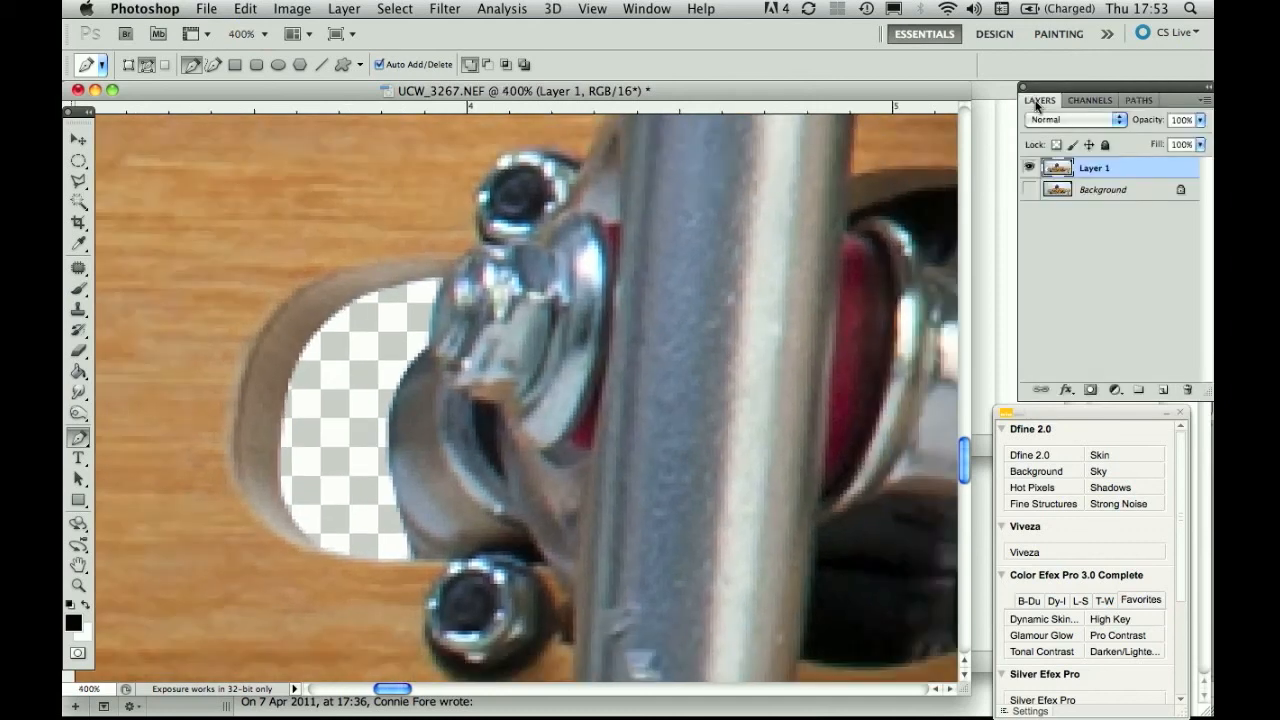
key(super+minus)
key(super+minus)
key(super+minus)
key(super+minus)
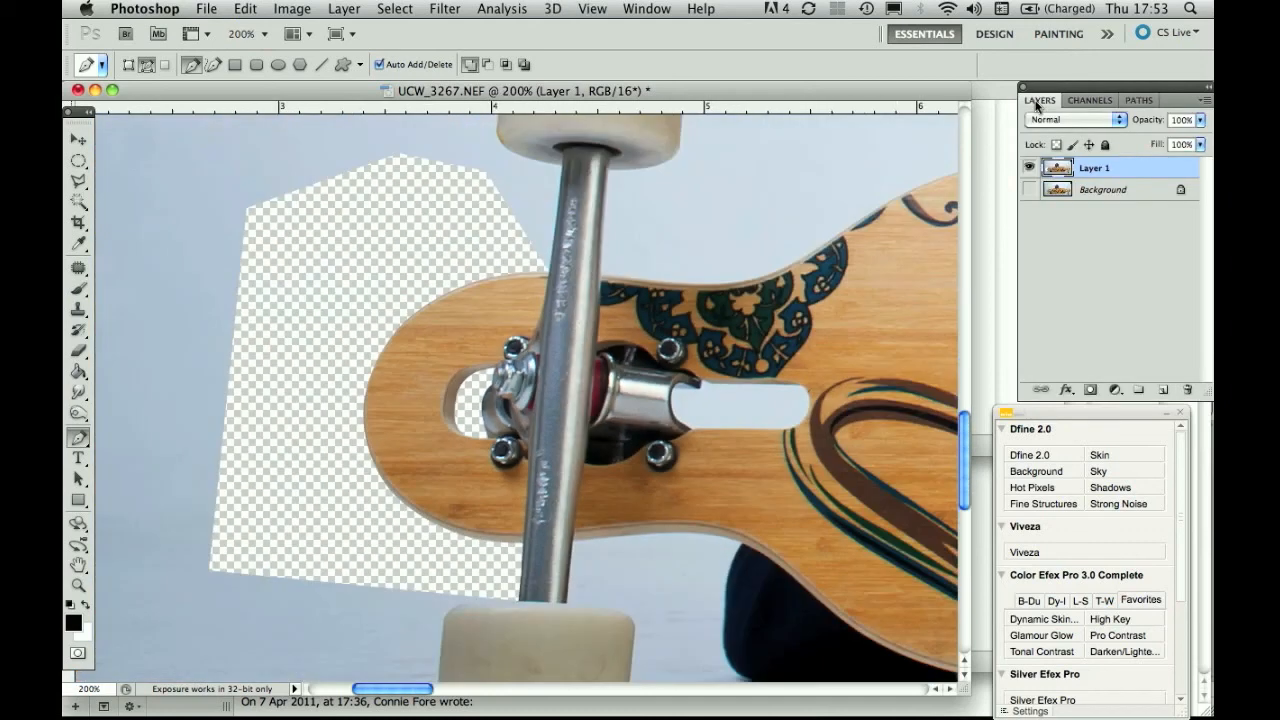
key(super+minus)
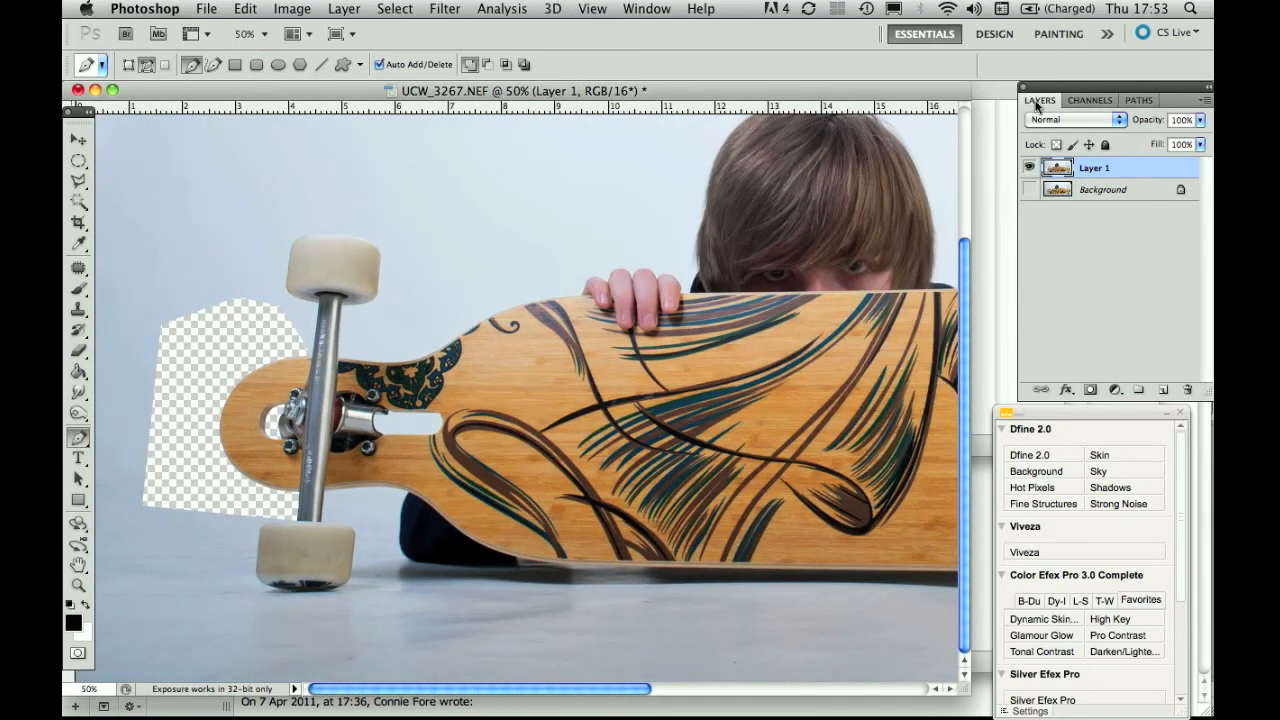